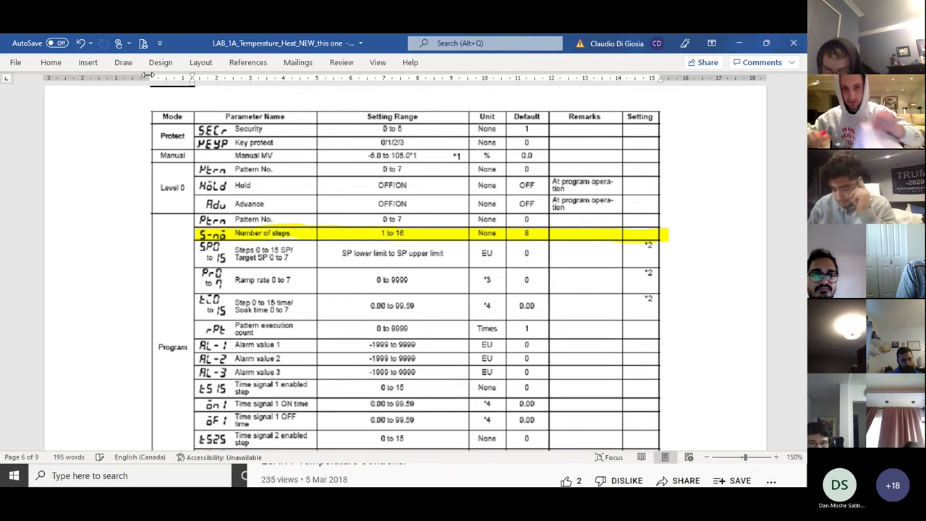
Step: Handwrite a 4 in black ink in the Setting column of the Number of steps row
{"action": "left_click", "coordinate": [123, 62]}
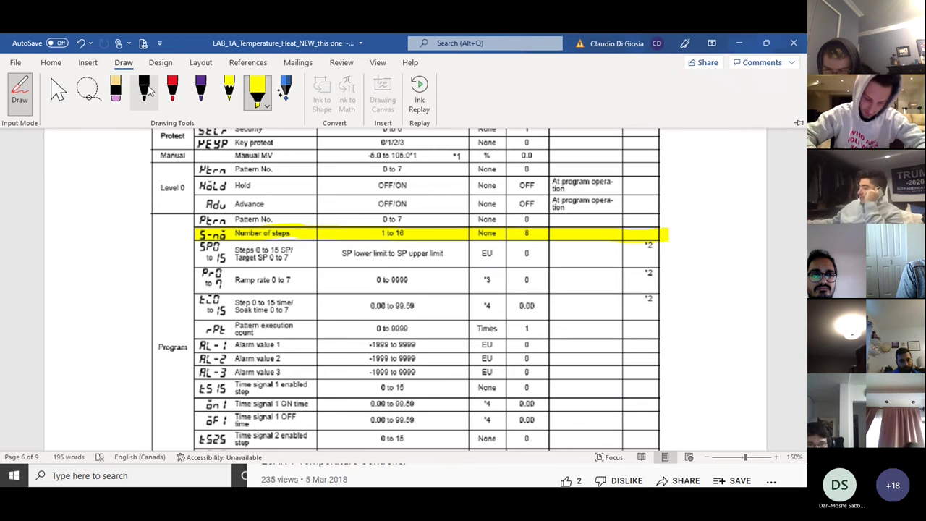
{"action": "left_click", "coordinate": [144, 87]}
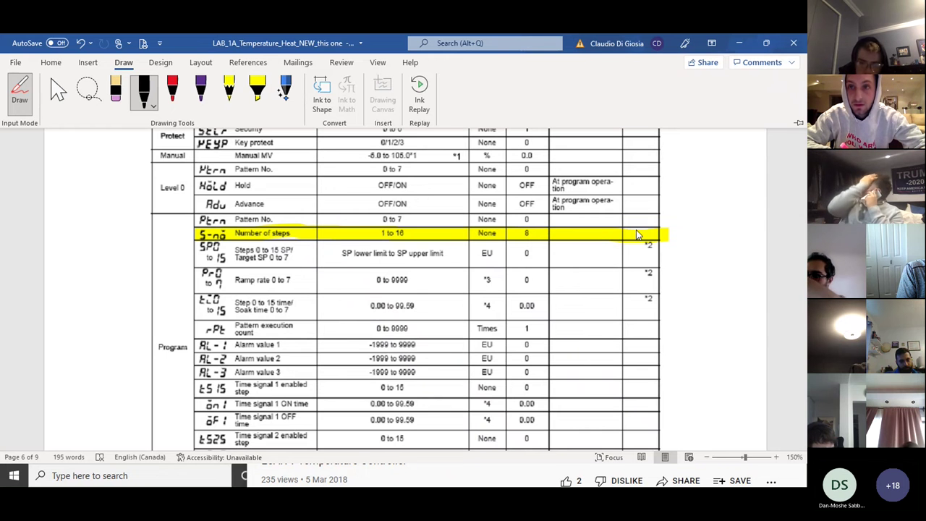
{"action": "left_click", "coordinate": [637, 234]}
{"action": "left_click_drag", "start_coordinate": [636, 229], "coordinate": [641, 235]}
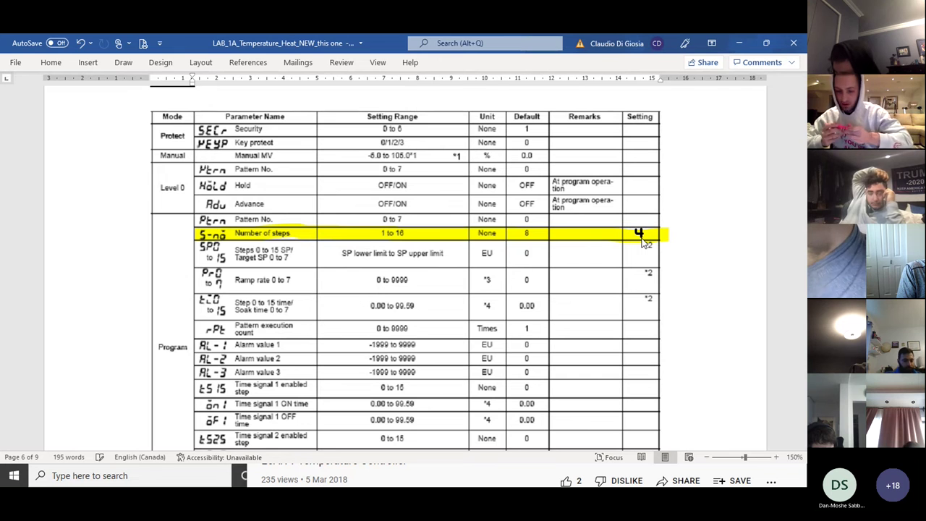
Step: Highlight the Program mode label and the SP0 parameter code in yellow
{"action": "left_click", "coordinate": [124, 63]}
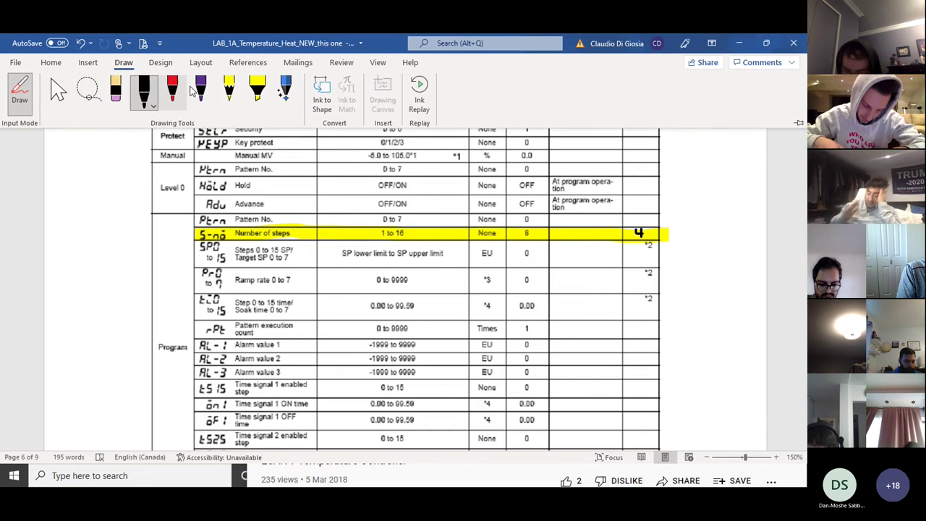
{"action": "left_click", "coordinate": [261, 88]}
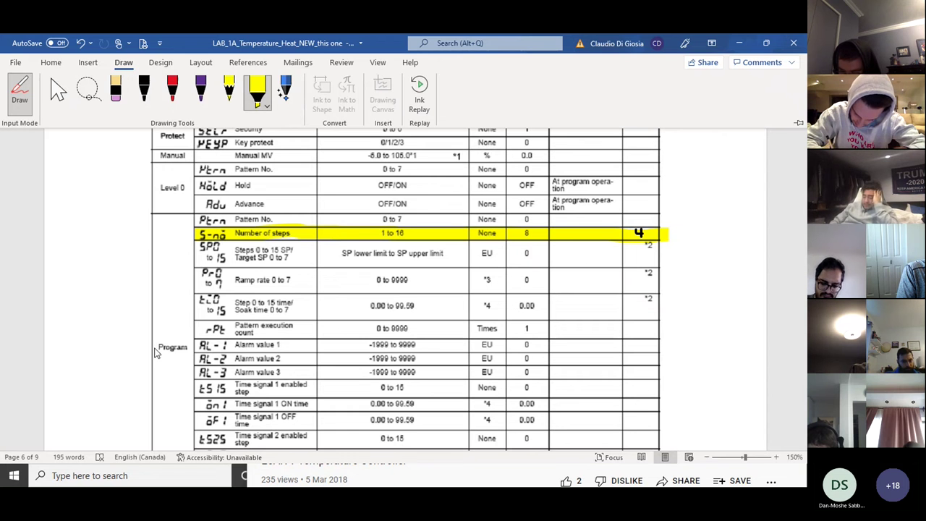
{"action": "left_click_drag", "start_coordinate": [156, 349], "coordinate": [180, 349]}
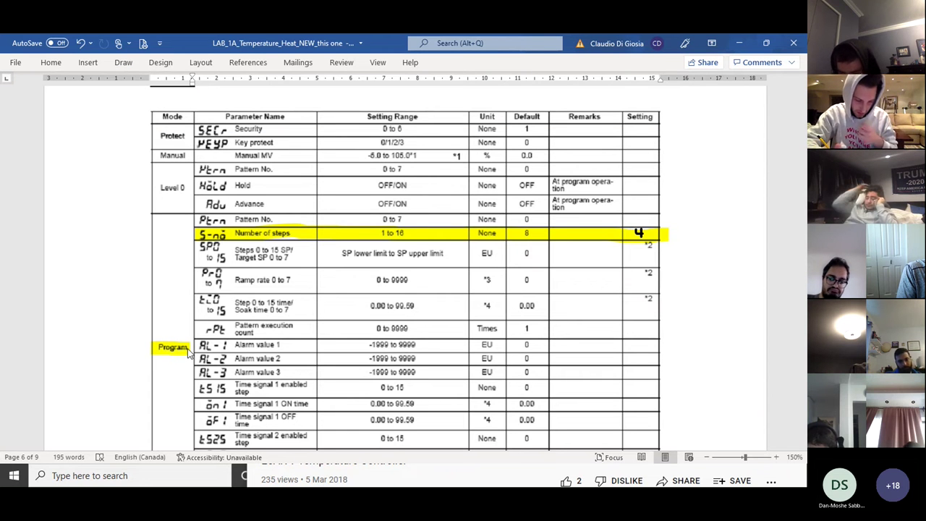
{"action": "scroll", "coordinate": [187, 350], "scroll_direction": "down", "scroll_amount": 1}
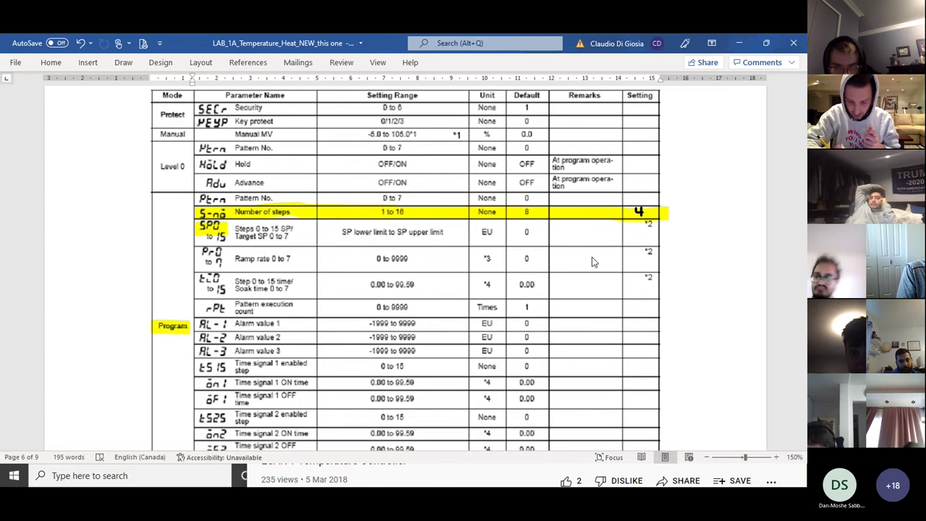
Step: Draw a black curly brace beside the Setting column, spanning the set point, ramp rate and step time rows
{"action": "left_click", "coordinate": [123, 62]}
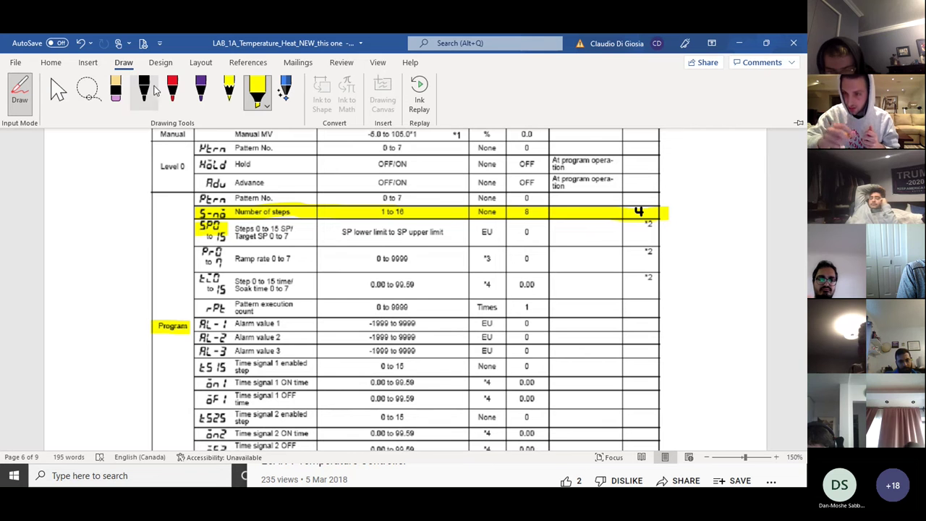
{"action": "left_click", "coordinate": [149, 89]}
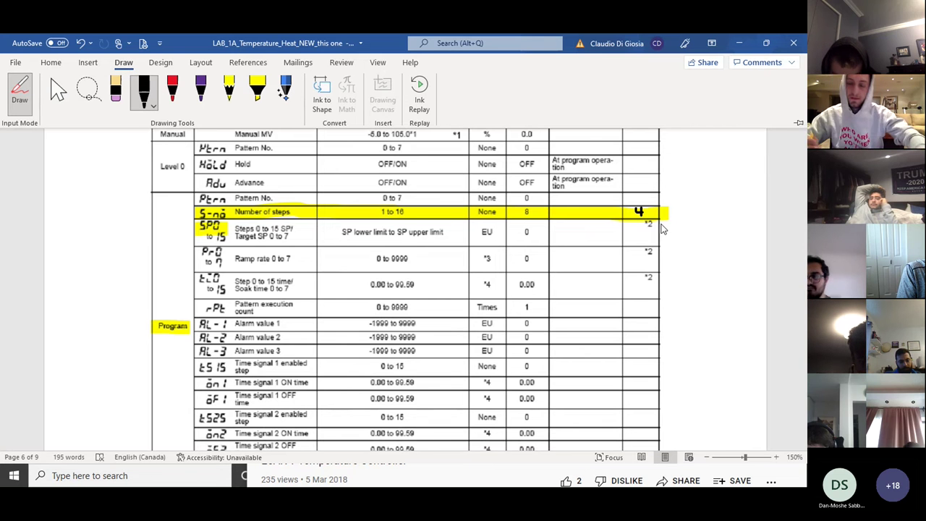
{"action": "left_click_drag", "start_coordinate": [660, 224], "coordinate": [673, 239]}
{"action": "left_click_drag", "start_coordinate": [670, 297], "coordinate": [658, 296]}
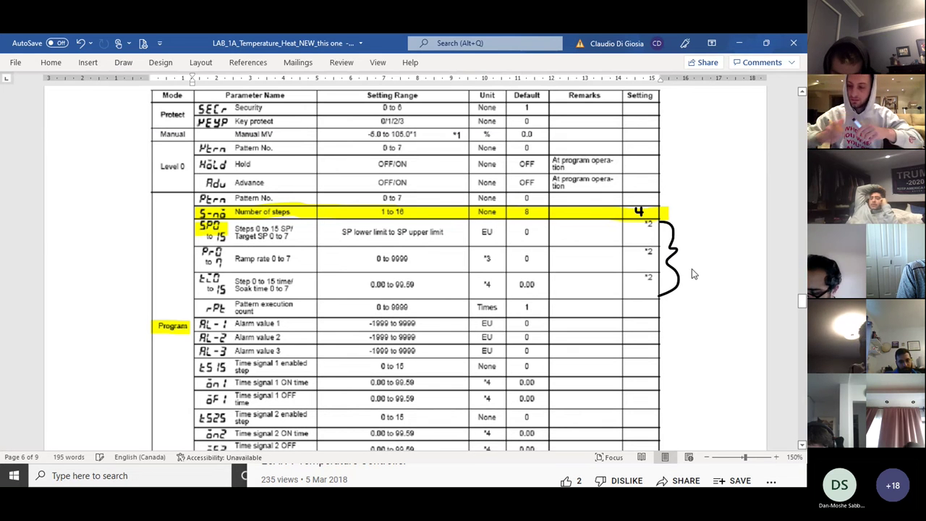
Step: Check the Pattern 0 time setup graph, then handwrite "graph" in black beside the curly brace
{"action": "scroll", "coordinate": [691, 269], "scroll_direction": "up", "scroll_amount": 2}
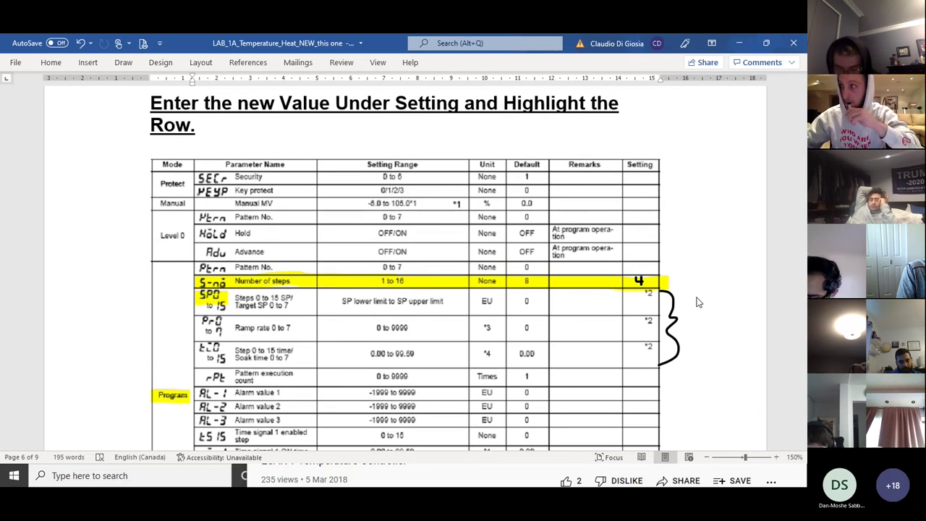
{"action": "key", "text": "ctrl+z"}
{"action": "scroll", "coordinate": [697, 290], "scroll_direction": "up", "scroll_amount": 15}
{"action": "scroll", "coordinate": [697, 289], "scroll_direction": "up", "scroll_amount": 7}
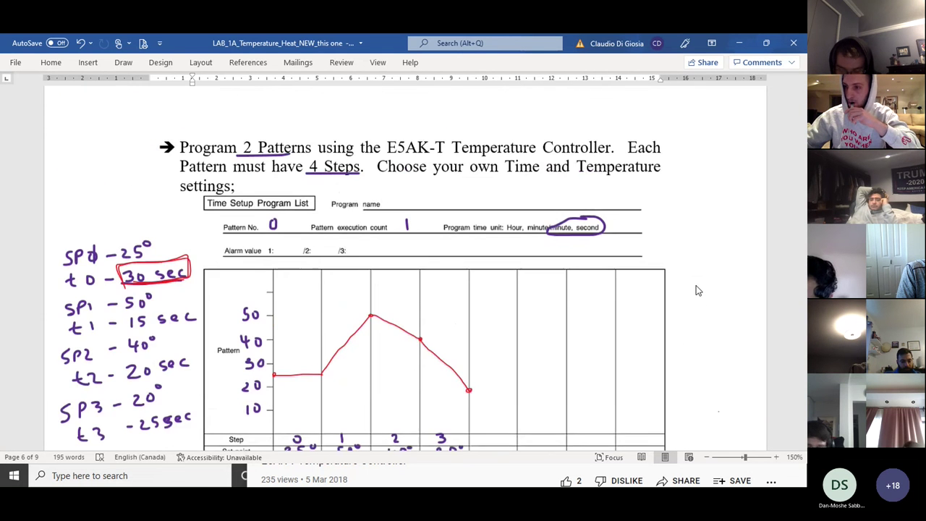
{"action": "scroll", "coordinate": [697, 290], "scroll_direction": "down", "scroll_amount": 2}
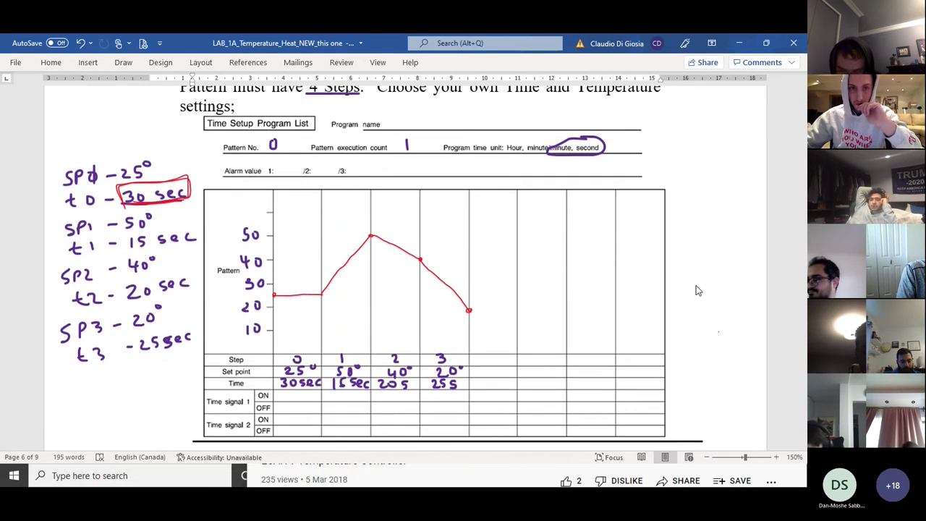
{"action": "scroll", "coordinate": [719, 334], "scroll_direction": "down", "scroll_amount": 10}
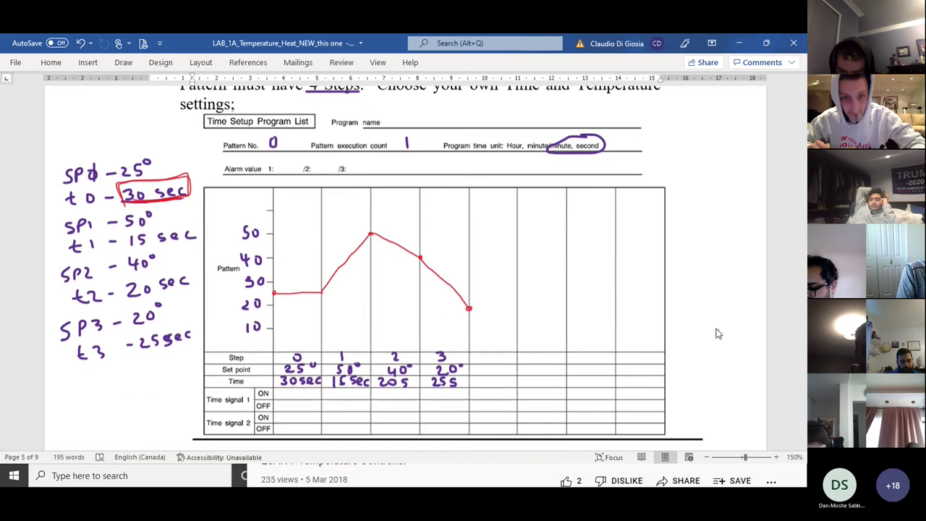
{"action": "scroll", "coordinate": [718, 331], "scroll_direction": "down", "scroll_amount": 8}
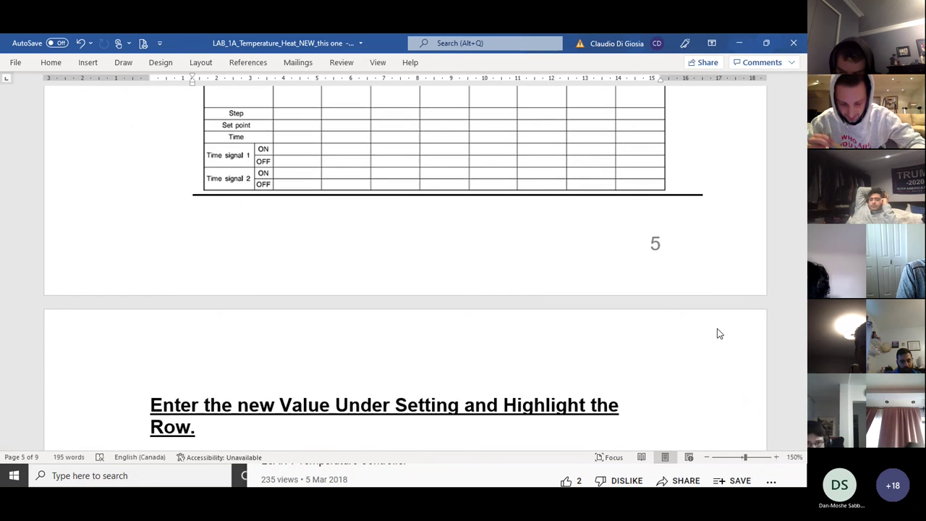
{"action": "scroll", "coordinate": [709, 338], "scroll_direction": "down", "scroll_amount": 3}
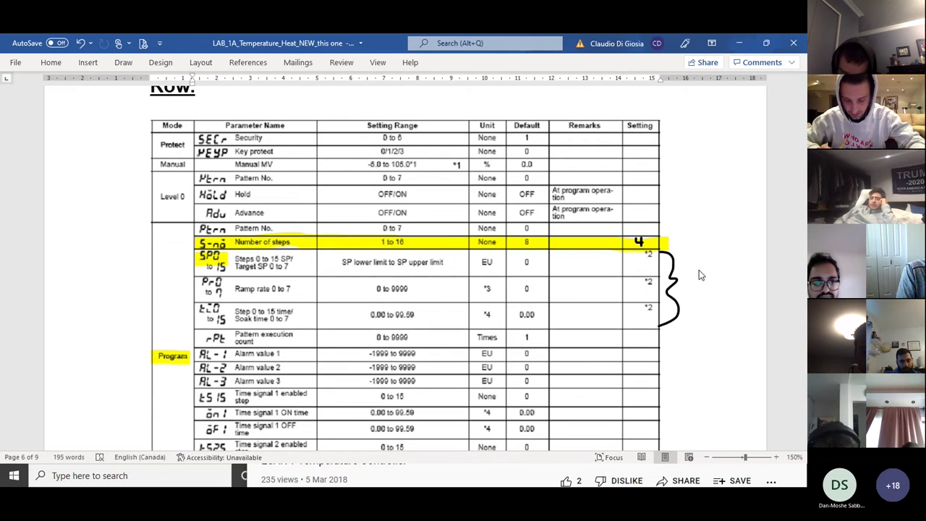
{"action": "mouse_move", "coordinate": [703, 287]}
{"action": "left_mouse_down"}
{"action": "mouse_move", "coordinate": [718, 265]}
{"action": "mouse_move", "coordinate": [742, 265]}
{"action": "left_mouse_up"}
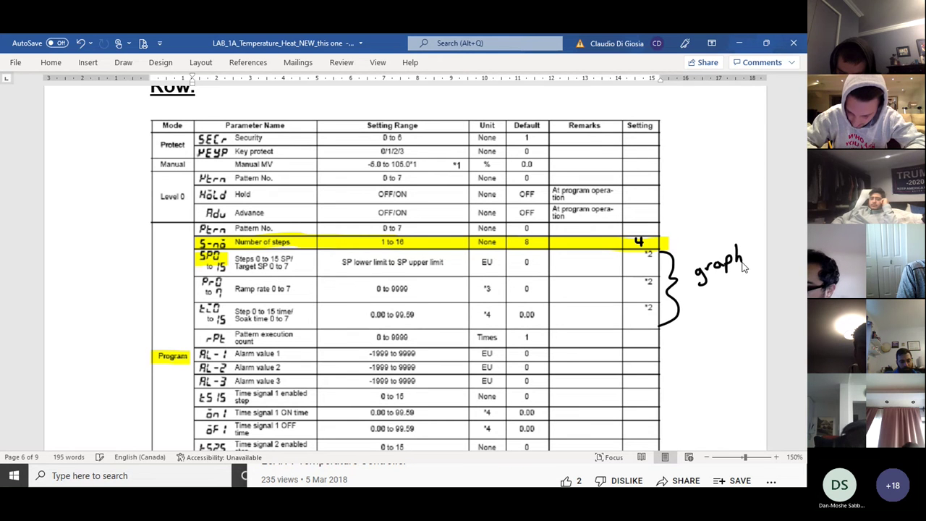
Step: Highlight the full Alarm value 1 and Alarm value 3 rows in yellow
{"action": "left_click", "coordinate": [123, 62]}
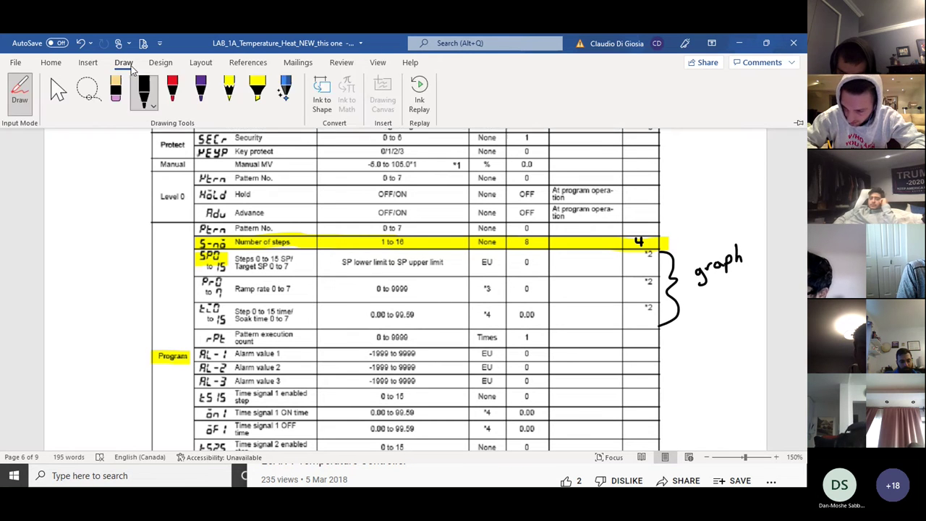
{"action": "left_click", "coordinate": [257, 89]}
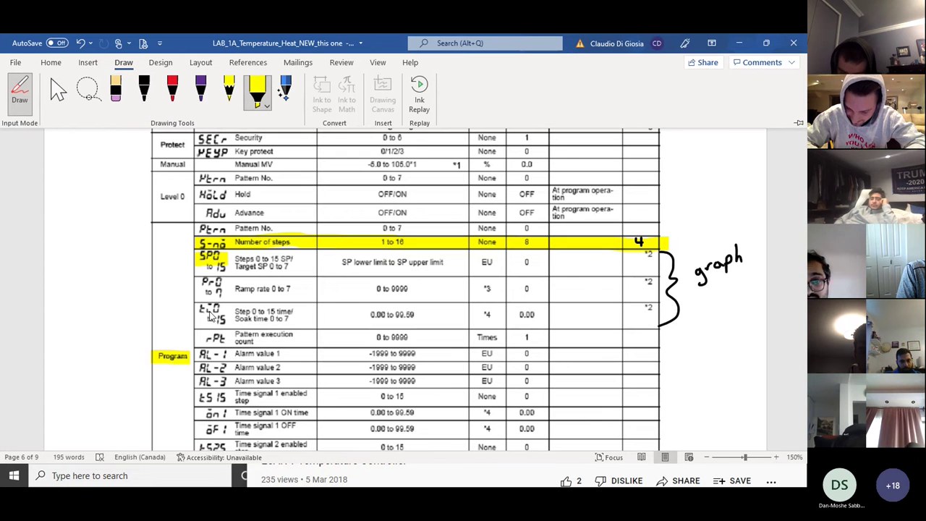
{"action": "left_click_drag", "start_coordinate": [200, 355], "coordinate": [229, 354]}
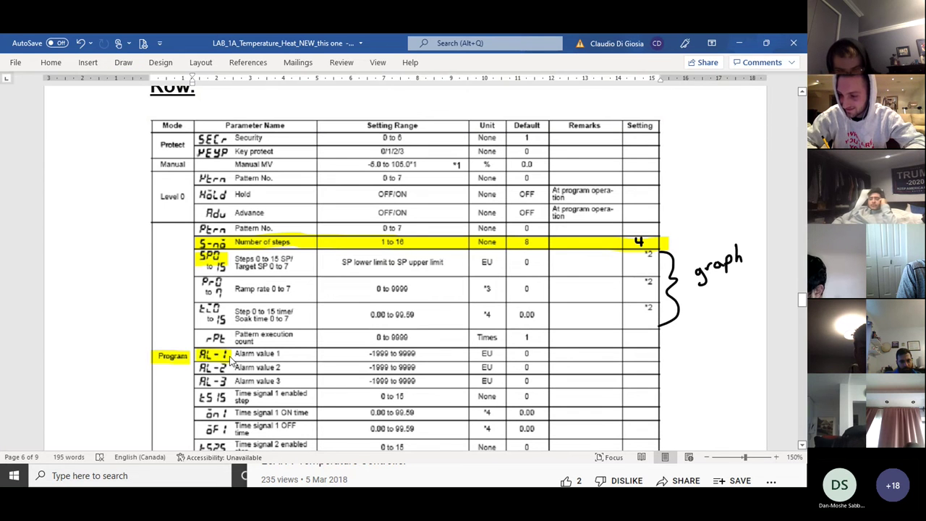
{"action": "left_click_drag", "start_coordinate": [202, 382], "coordinate": [592, 389]}
{"action": "left_click_drag", "start_coordinate": [661, 385], "coordinate": [664, 383]}
{"action": "mouse_move", "coordinate": [228, 354]}
{"action": "left_mouse_down"}
{"action": "mouse_move", "coordinate": [373, 364]}
{"action": "mouse_move", "coordinate": [670, 353]}
{"action": "left_mouse_up"}
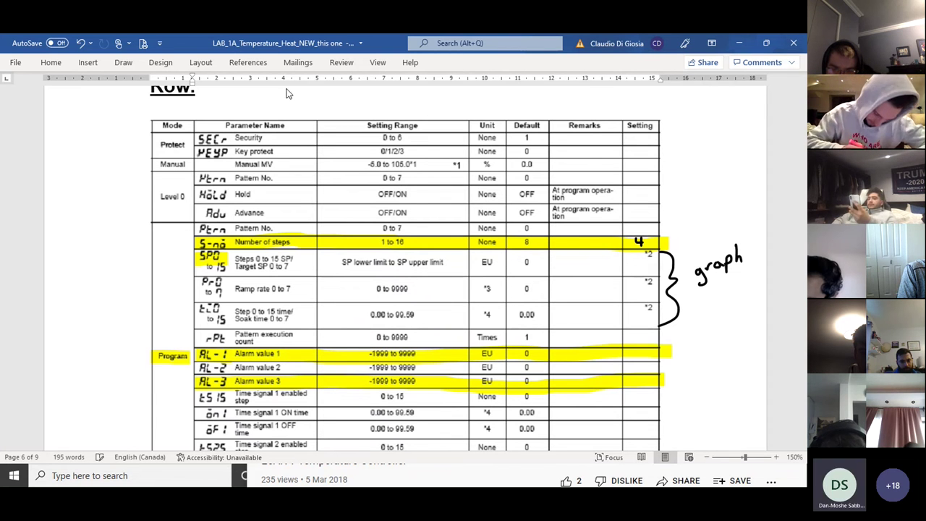
Step: Look up the programmed alarm values and handwrite 2° for Alarm value 1 and 4° for Alarm value 3 in black in the Setting column
{"action": "left_click", "coordinate": [124, 64]}
{"action": "left_click", "coordinate": [144, 90]}
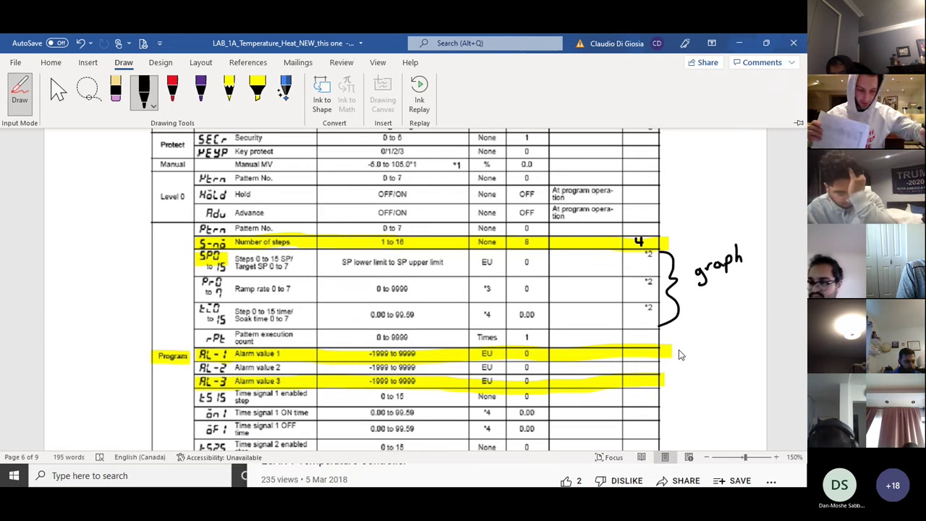
{"action": "scroll", "coordinate": [679, 355], "scroll_direction": "down", "scroll_amount": 10}
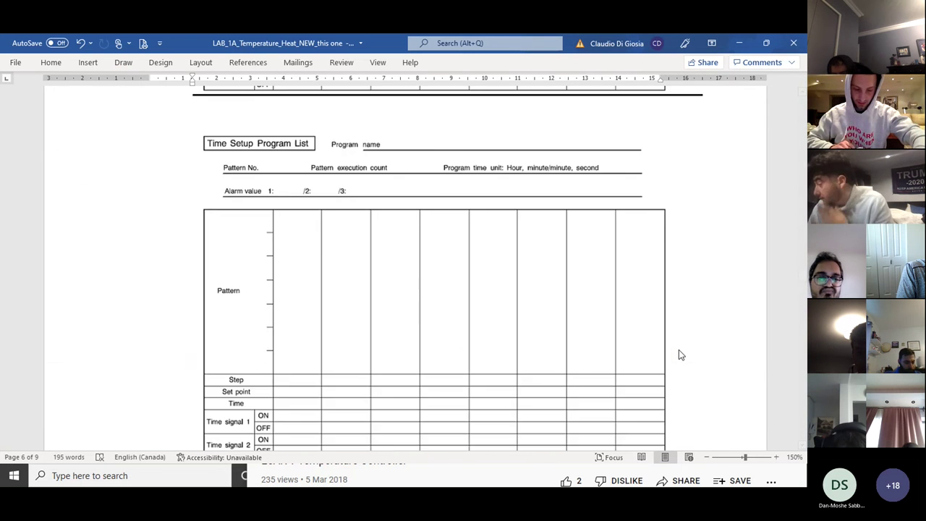
{"action": "scroll", "coordinate": [679, 354], "scroll_direction": "up", "scroll_amount": 15}
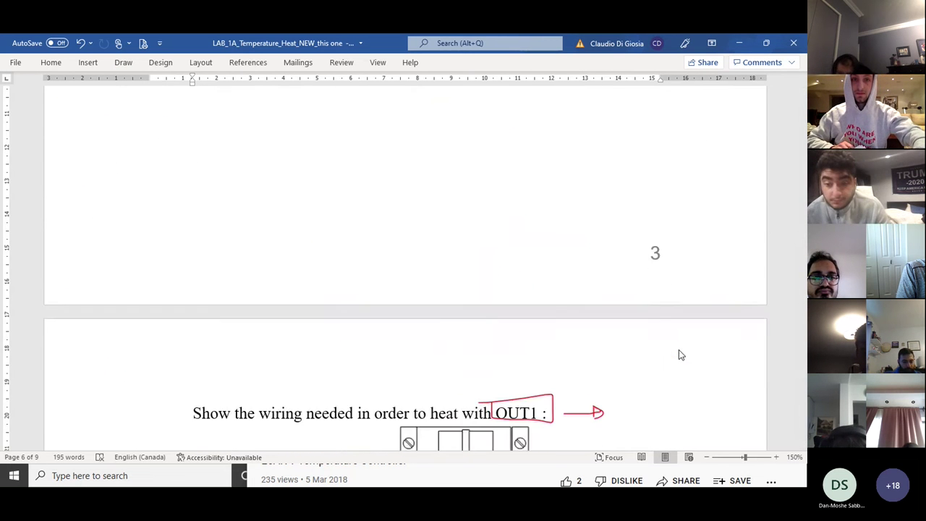
{"action": "scroll", "coordinate": [679, 355], "scroll_direction": "up", "scroll_amount": 15}
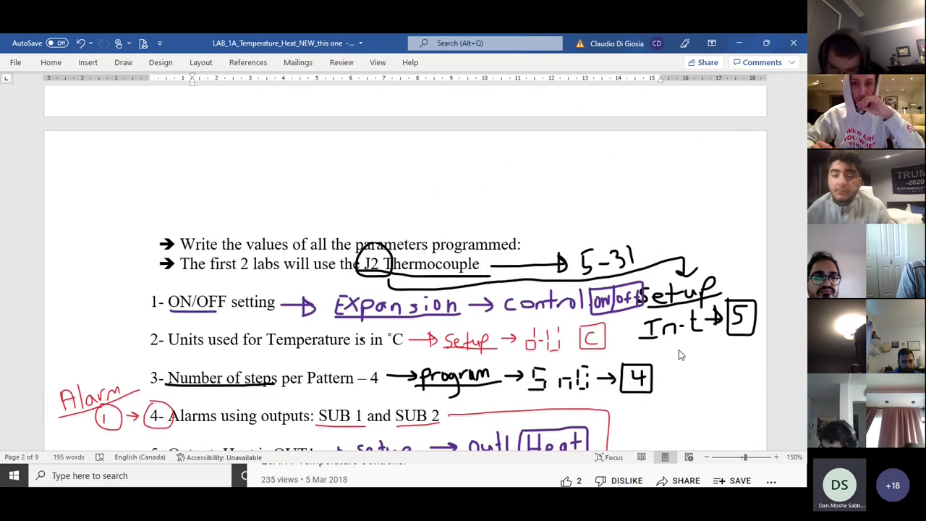
{"action": "scroll", "coordinate": [679, 355], "scroll_direction": "down", "scroll_amount": 5}
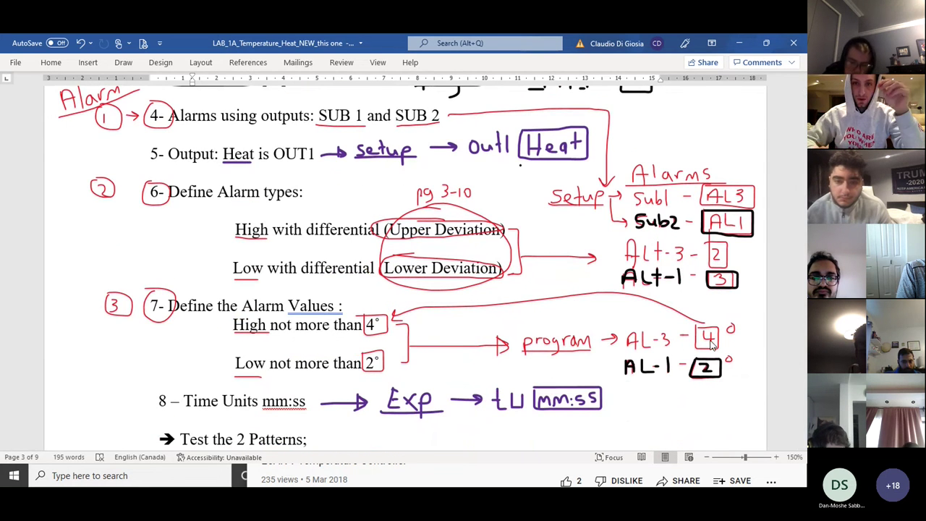
{"action": "scroll", "coordinate": [679, 392], "scroll_direction": "down", "scroll_amount": 10}
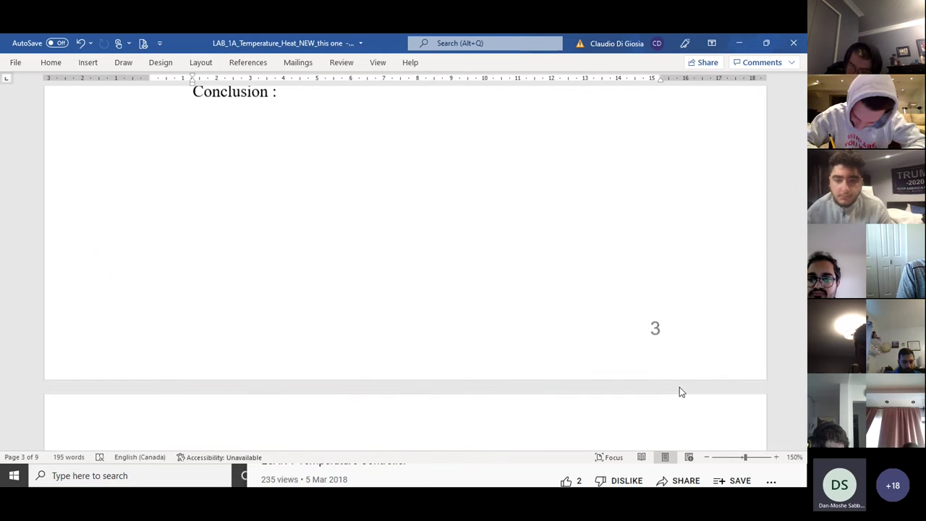
{"action": "scroll", "coordinate": [680, 392], "scroll_direction": "down", "scroll_amount": 15}
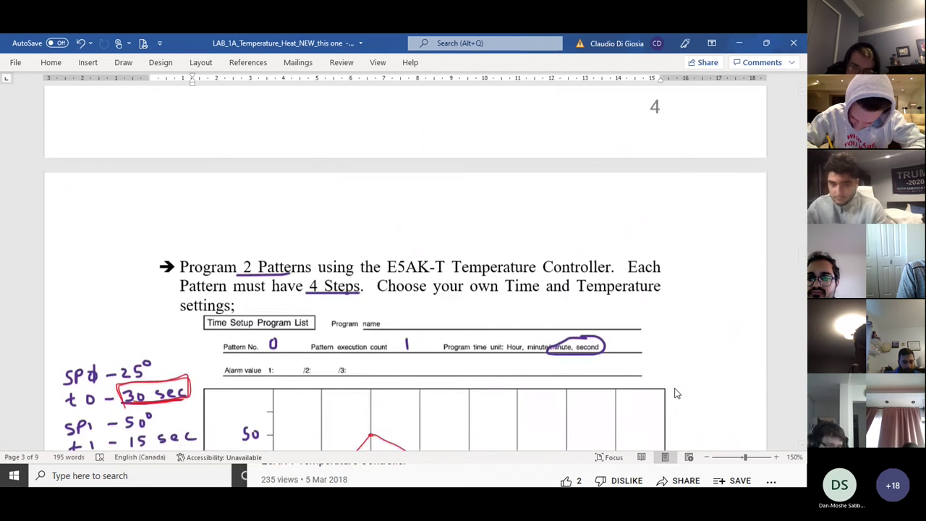
{"action": "scroll", "coordinate": [677, 393], "scroll_direction": "down", "scroll_amount": 10}
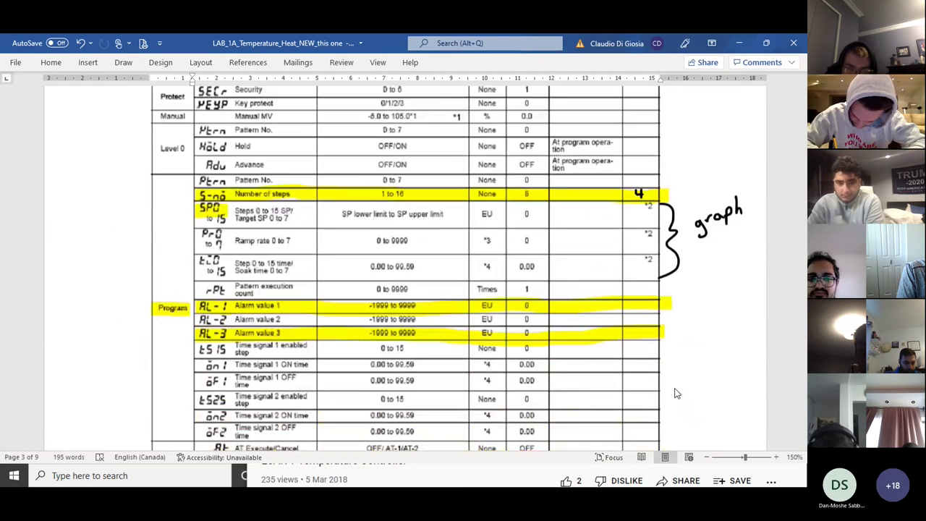
{"action": "scroll", "coordinate": [677, 393], "scroll_direction": "up", "scroll_amount": 1}
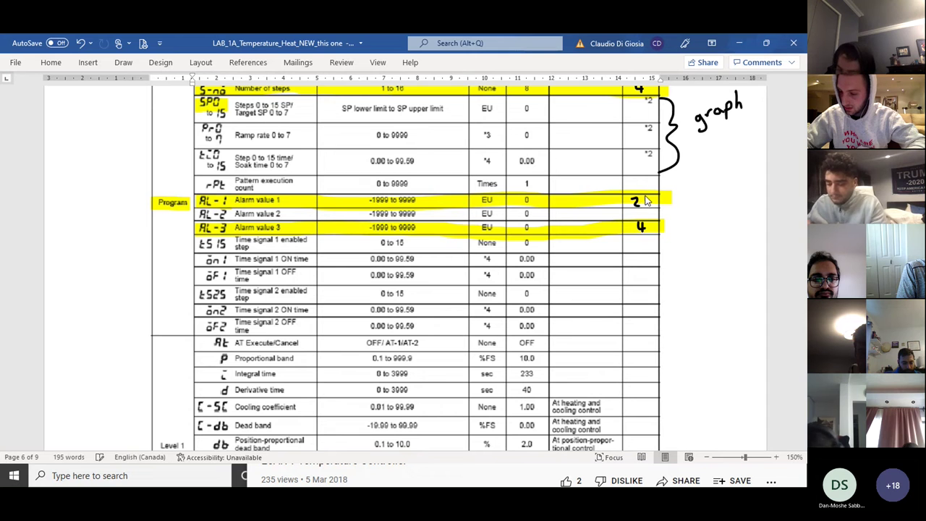
{"action": "left_click_drag", "start_coordinate": [650, 201], "coordinate": [652, 225]}
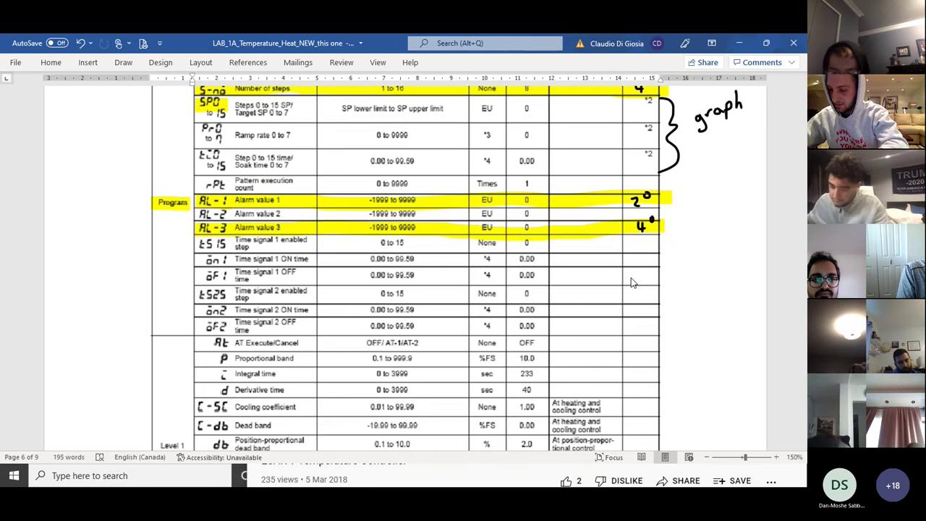
{"action": "left_click", "coordinate": [126, 64]}
{"action": "left_click", "coordinate": [257, 88]}
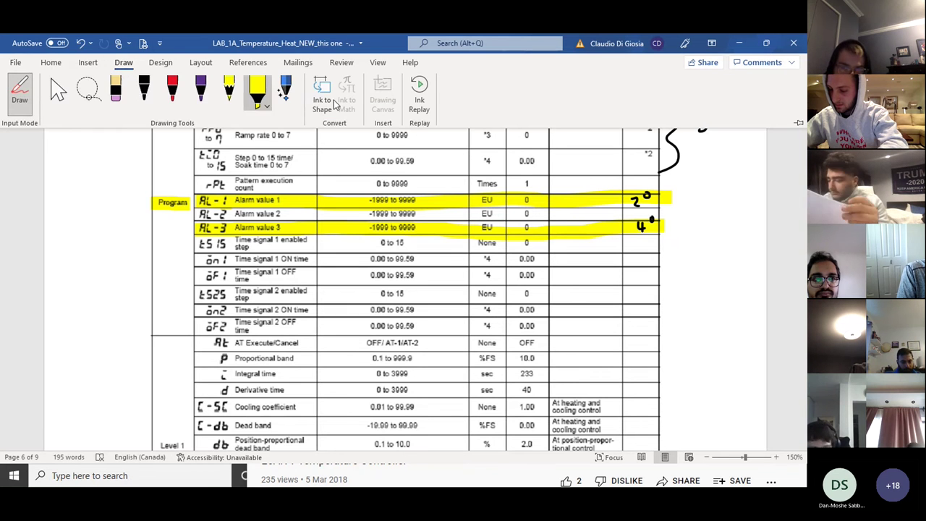
{"action": "left_click", "coordinate": [709, 288]}
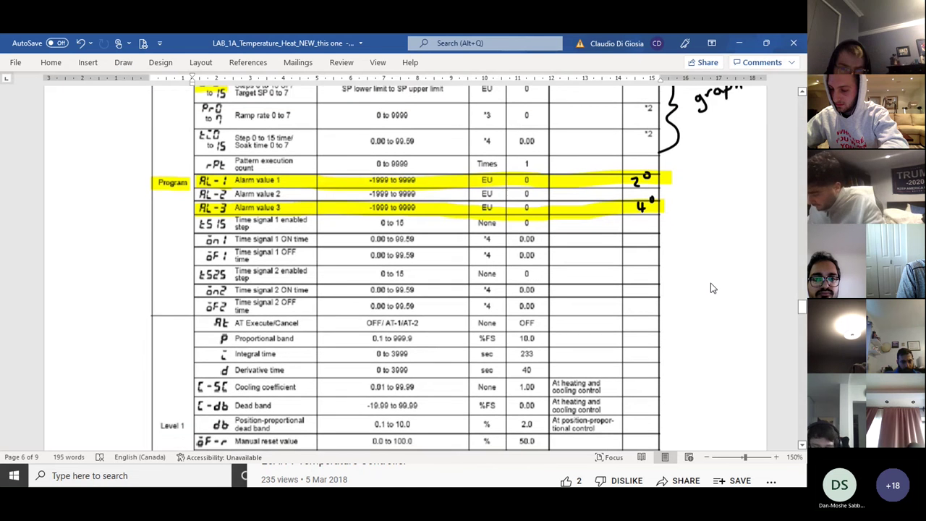
Step: Cross out the Level 1 parameter rows, from AT Execute/Cancel down to Control period (cool), with a large black X
{"action": "scroll", "coordinate": [711, 288], "scroll_direction": "down", "scroll_amount": 2}
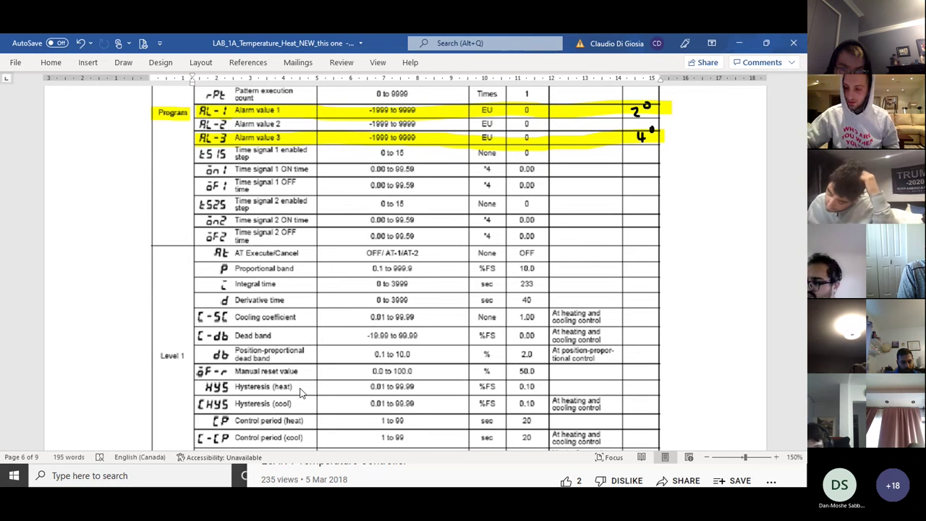
{"action": "left_click", "coordinate": [124, 63]}
{"action": "left_click", "coordinate": [144, 89]}
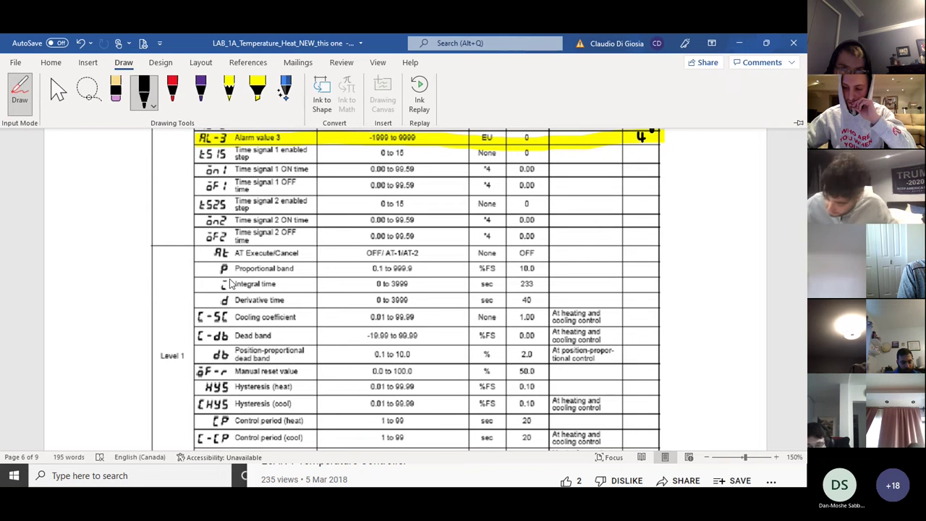
{"action": "left_click_drag", "start_coordinate": [185, 255], "coordinate": [316, 398]}
{"action": "left_click_drag", "start_coordinate": [330, 251], "coordinate": [181, 438]}
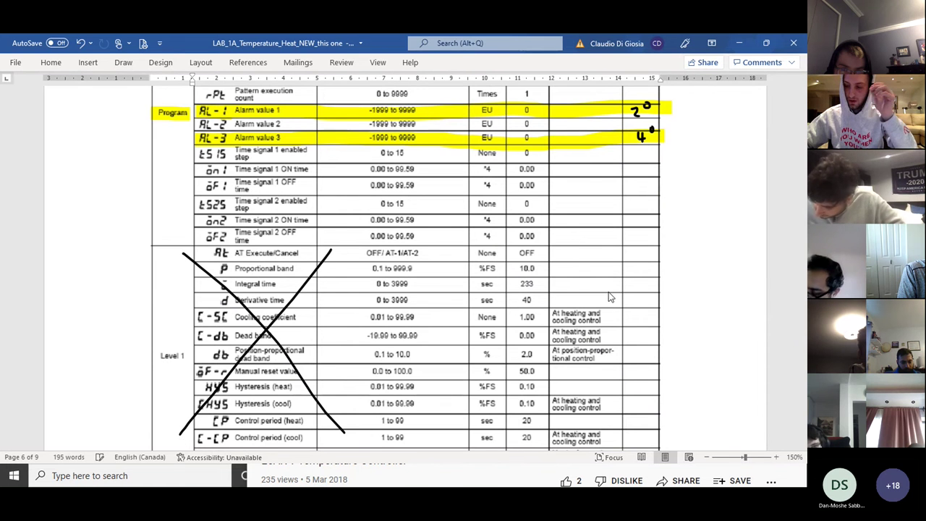
Step: Cross out the Level 2 parameter rows, from Remote/Local down to Input shift lower limit, with a large black X
{"action": "scroll", "coordinate": [628, 298], "scroll_direction": "down", "scroll_amount": 10}
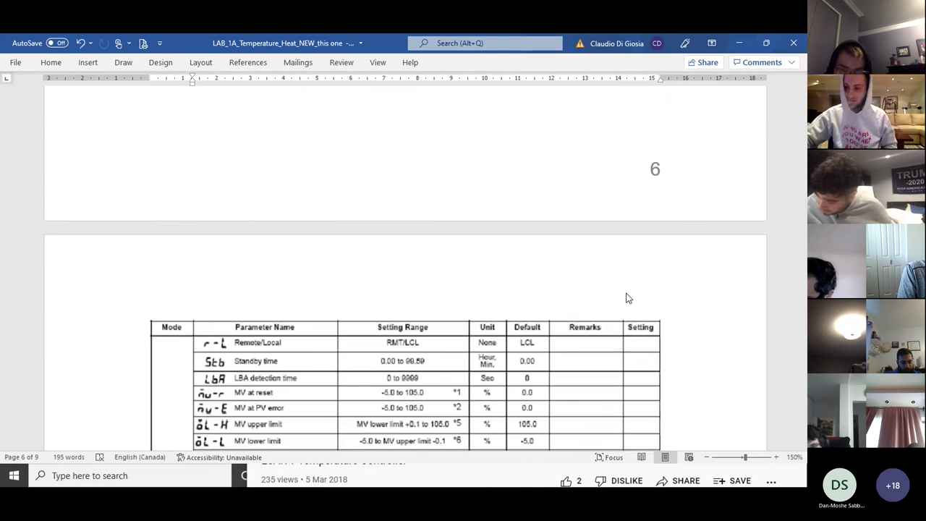
{"action": "scroll", "coordinate": [628, 298], "scroll_direction": "down", "scroll_amount": 3}
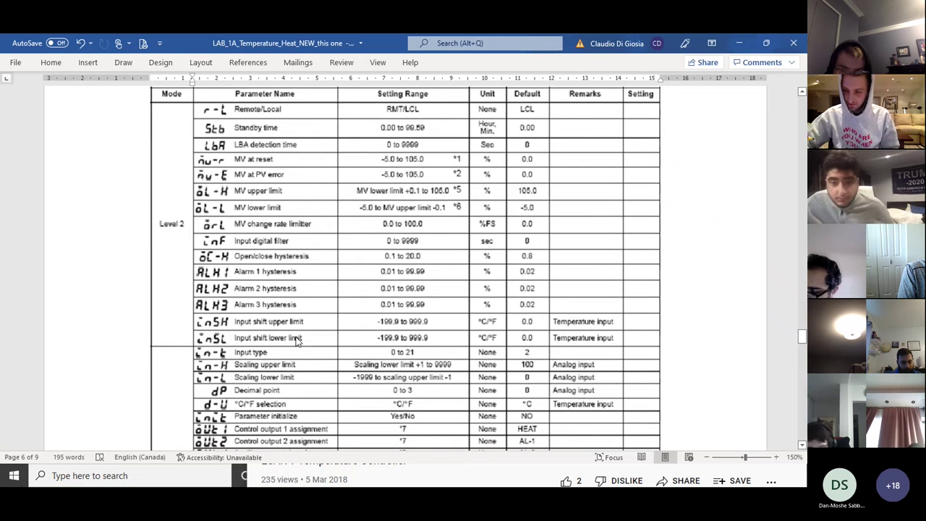
{"action": "mouse_move", "coordinate": [202, 342]}
{"action": "left_mouse_down"}
{"action": "mouse_move", "coordinate": [385, 190]}
{"action": "mouse_move", "coordinate": [438, 110]}
{"action": "left_mouse_up"}
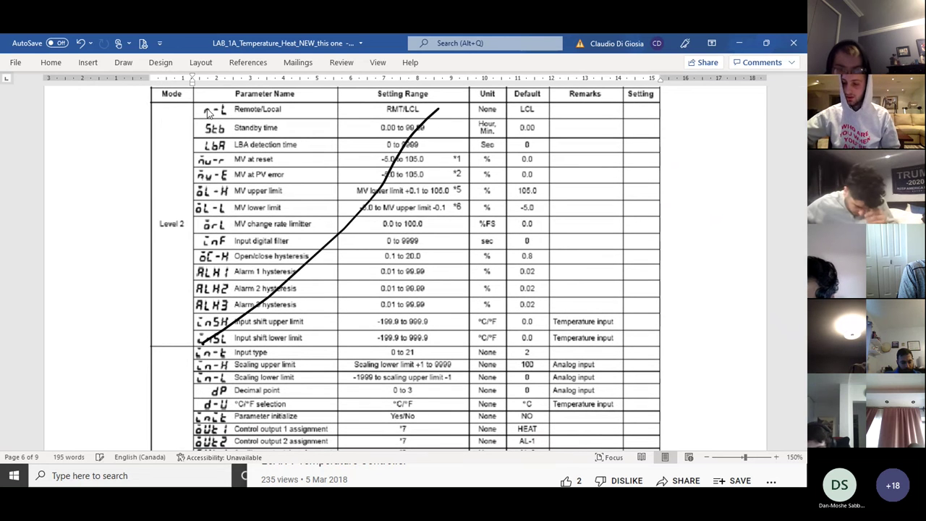
{"action": "left_click_drag", "start_coordinate": [204, 109], "coordinate": [320, 190]}
{"action": "left_click_drag", "start_coordinate": [353, 229], "coordinate": [441, 356]}
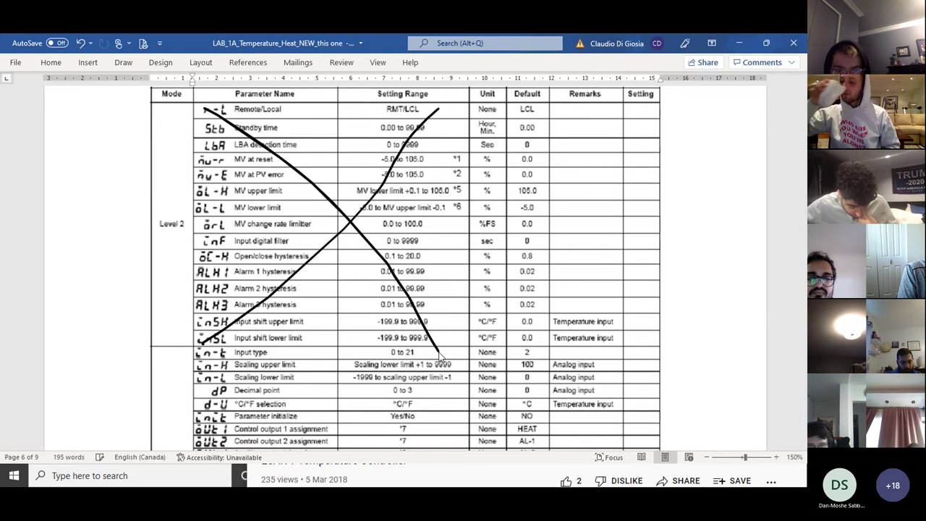
Step: Highlight the full Input type row of the Setup section in yellow
{"action": "scroll", "coordinate": [438, 355], "scroll_direction": "down", "scroll_amount": 5}
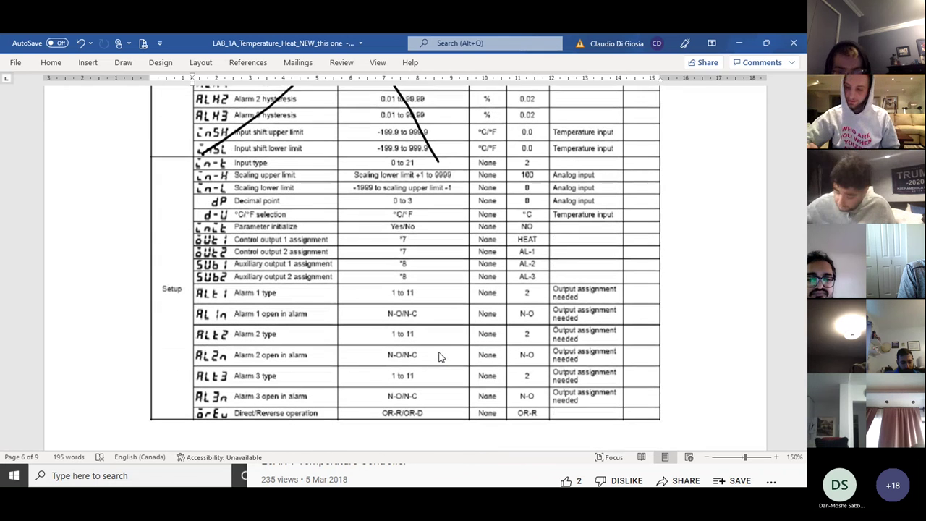
{"action": "left_click", "coordinate": [124, 63]}
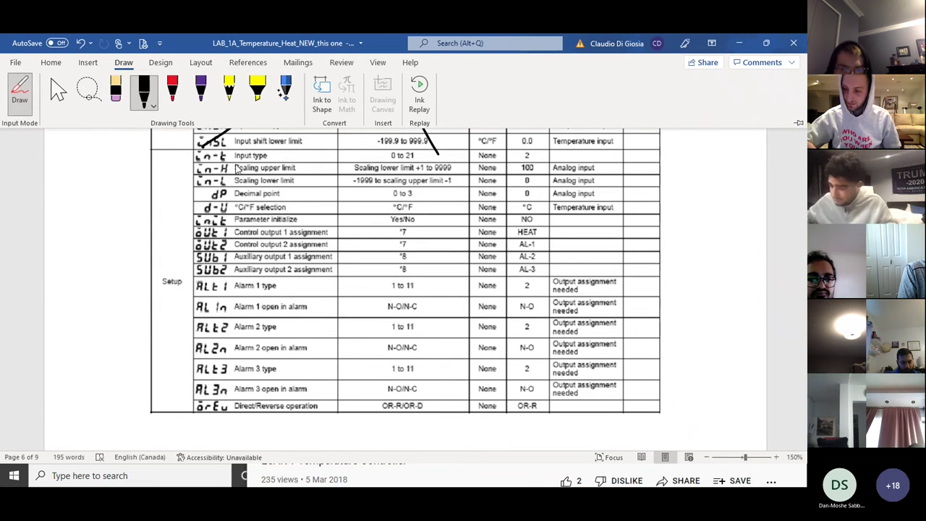
{"action": "left_click", "coordinate": [258, 96]}
{"action": "left_click_drag", "start_coordinate": [196, 158], "coordinate": [664, 160]}
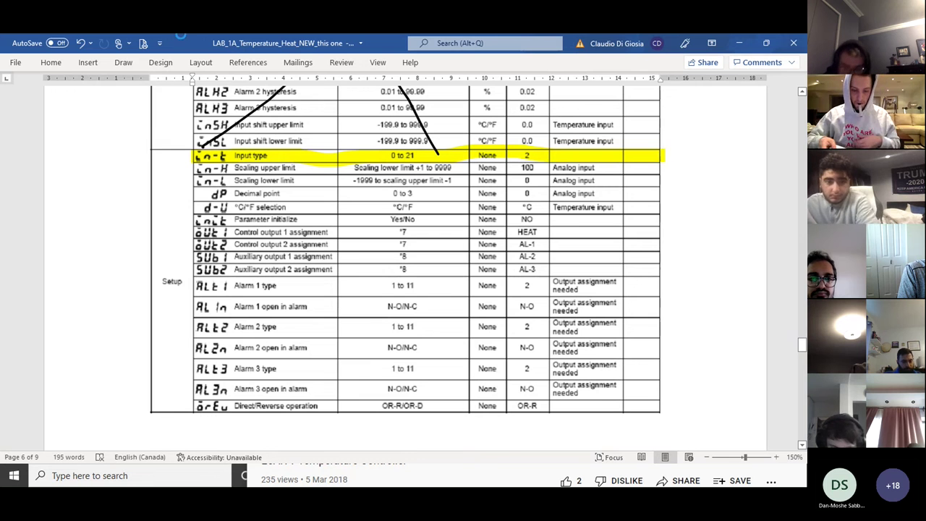
Step: Handwrite 5 in black in the Input type row's Setting cell and the reference "pg 5-31" beside the table
{"action": "left_click", "coordinate": [129, 66]}
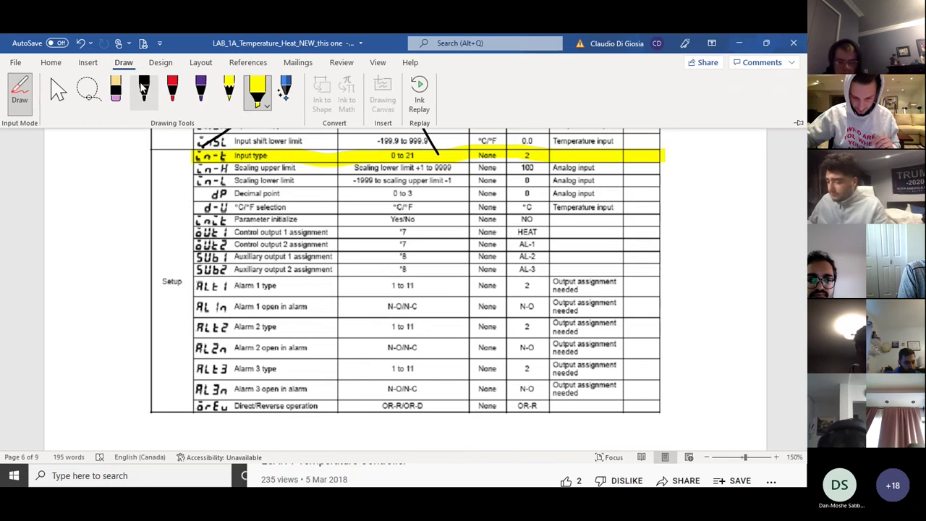
{"action": "left_click", "coordinate": [143, 88]}
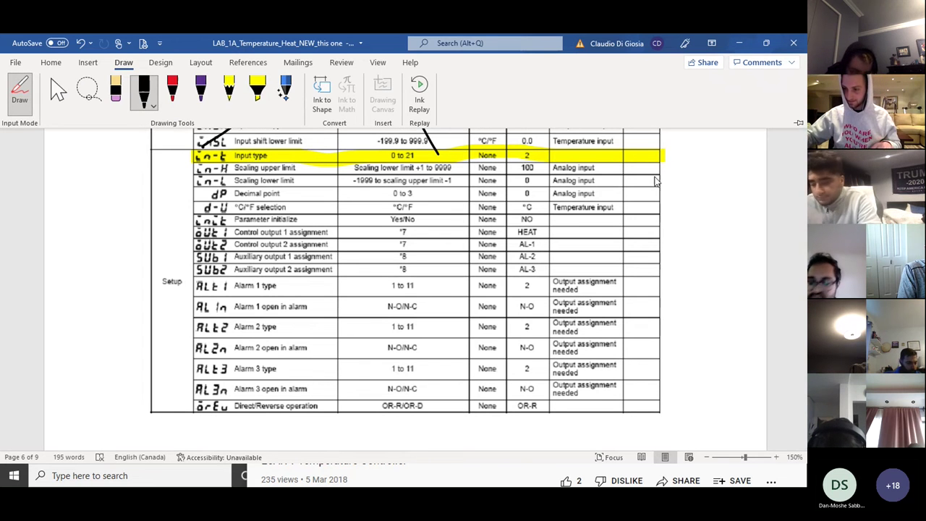
{"action": "left_click", "coordinate": [646, 156]}
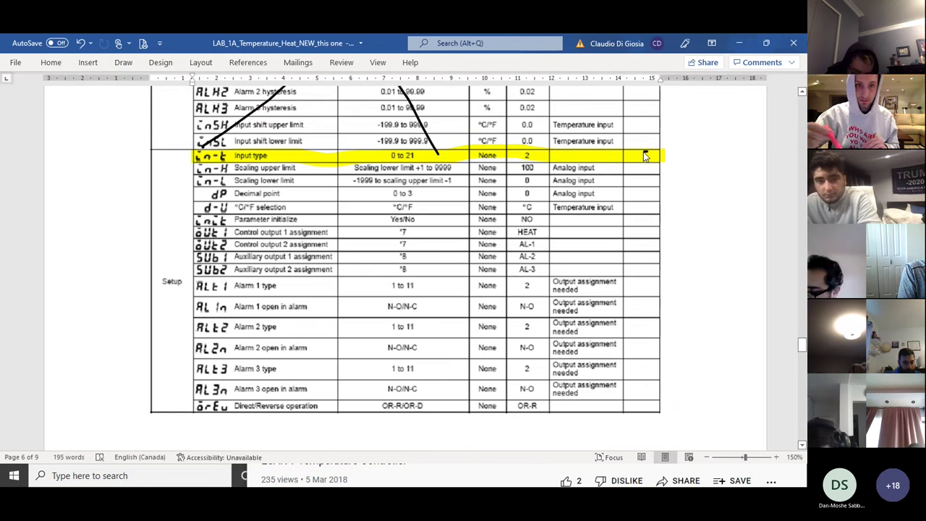
{"action": "mouse_move", "coordinate": [647, 156]}
{"action": "left_mouse_down"}
{"action": "mouse_move", "coordinate": [639, 160]}
{"action": "mouse_move", "coordinate": [691, 167]}
{"action": "left_mouse_up"}
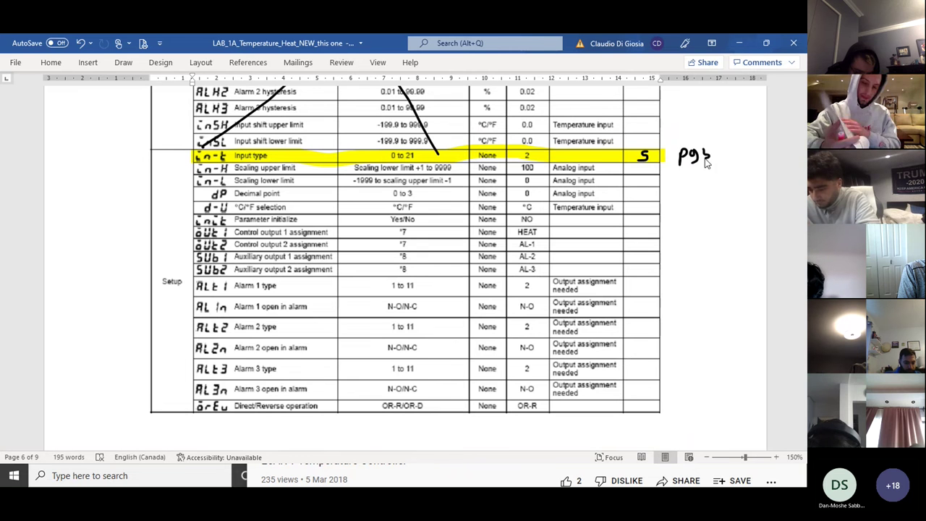
{"action": "left_click_drag", "start_coordinate": [705, 150], "coordinate": [711, 149]}
{"action": "left_click_drag", "start_coordinate": [712, 154], "coordinate": [736, 163]}
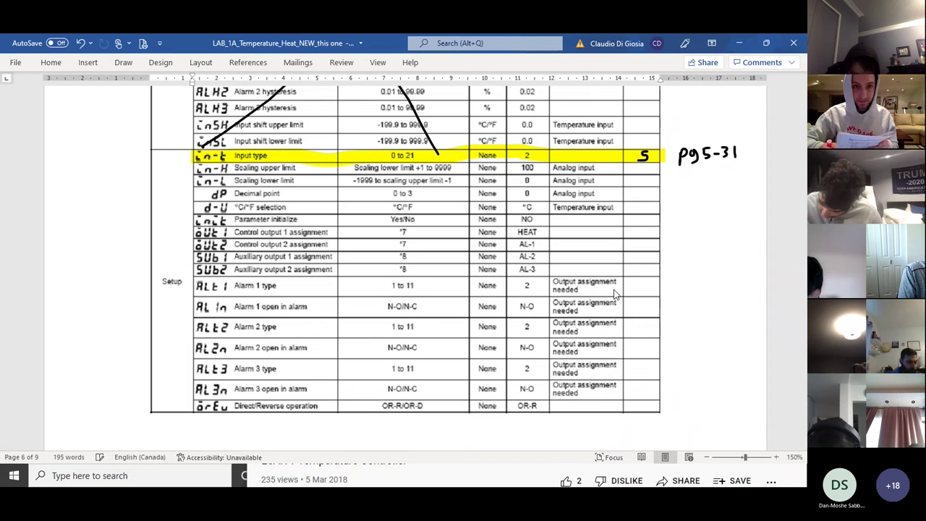
Step: Review the handwritten notes on the programmed parameters page for the Setup units, output assignments and alarm types
{"action": "left_click", "coordinate": [125, 63]}
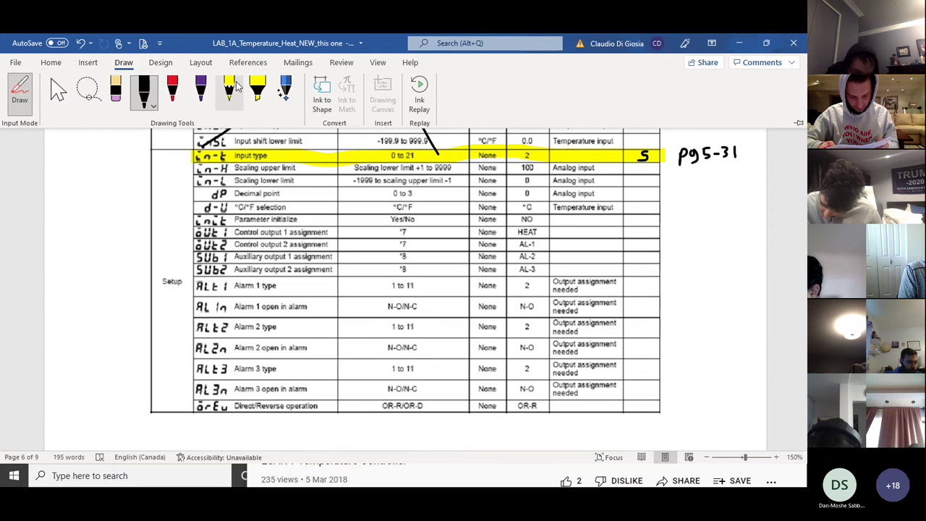
{"action": "left_click", "coordinate": [257, 88]}
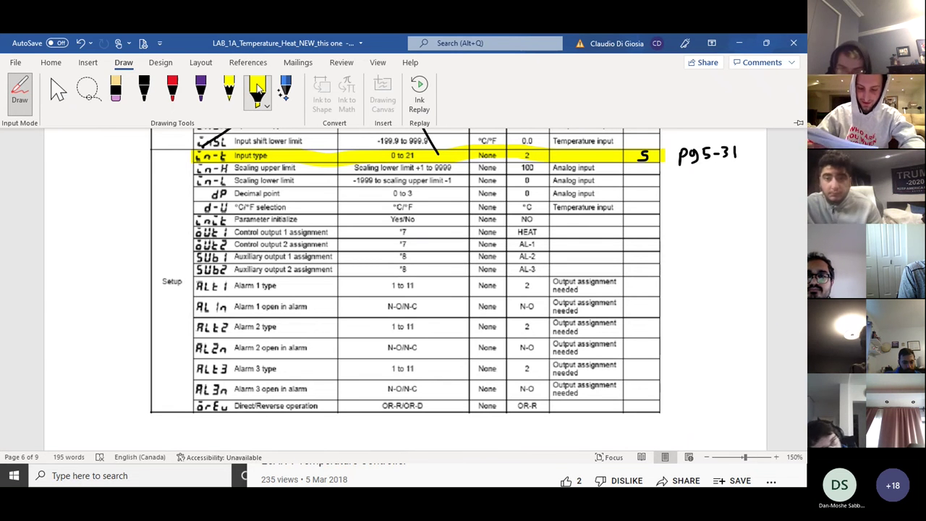
{"action": "left_click", "coordinate": [331, 139]}
{"action": "scroll", "coordinate": [331, 140], "scroll_direction": "down", "scroll_amount": 20}
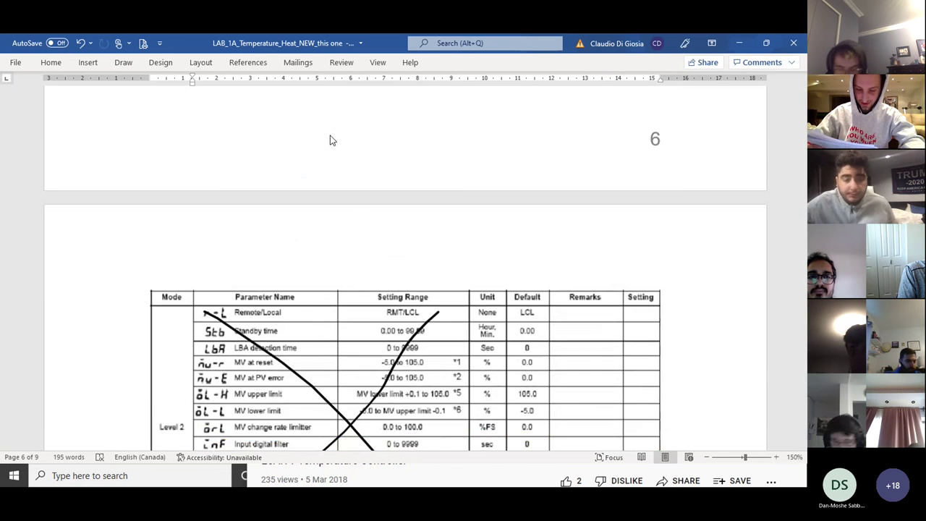
{"action": "scroll", "coordinate": [330, 140], "scroll_direction": "up", "scroll_amount": 20}
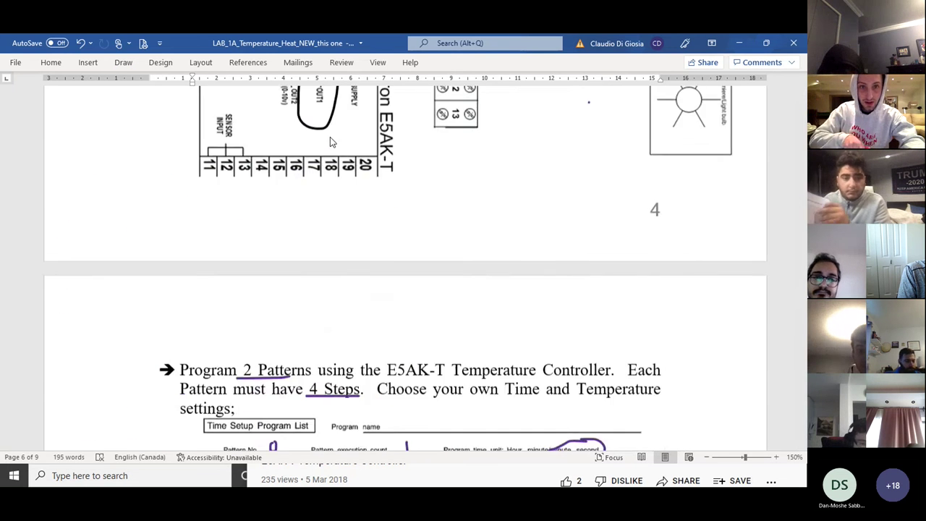
{"action": "scroll", "coordinate": [330, 136], "scroll_direction": "up", "scroll_amount": 12}
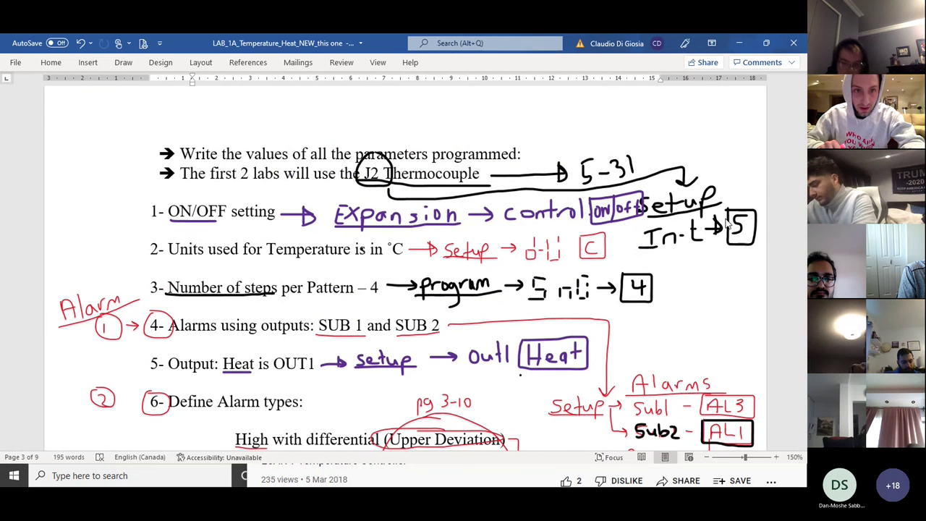
{"action": "left_click", "coordinate": [715, 214]}
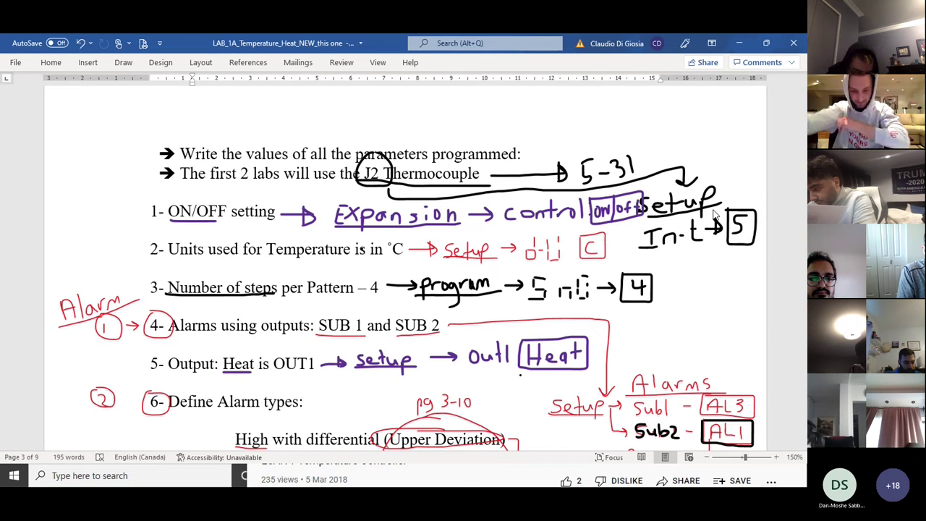
{"action": "scroll", "coordinate": [714, 215], "scroll_direction": "down", "scroll_amount": 1}
{"action": "scroll", "coordinate": [714, 215], "scroll_direction": "down", "scroll_amount": 1}
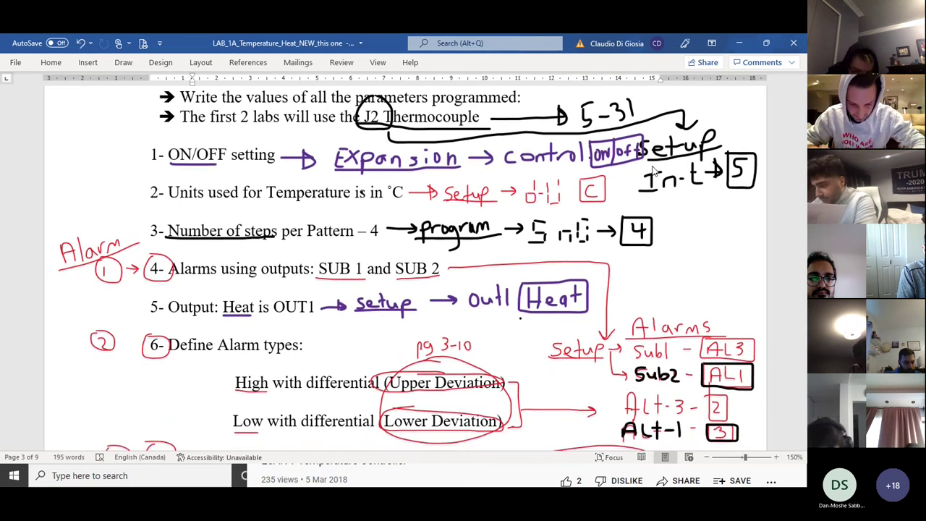
{"action": "left_click", "coordinate": [679, 228]}
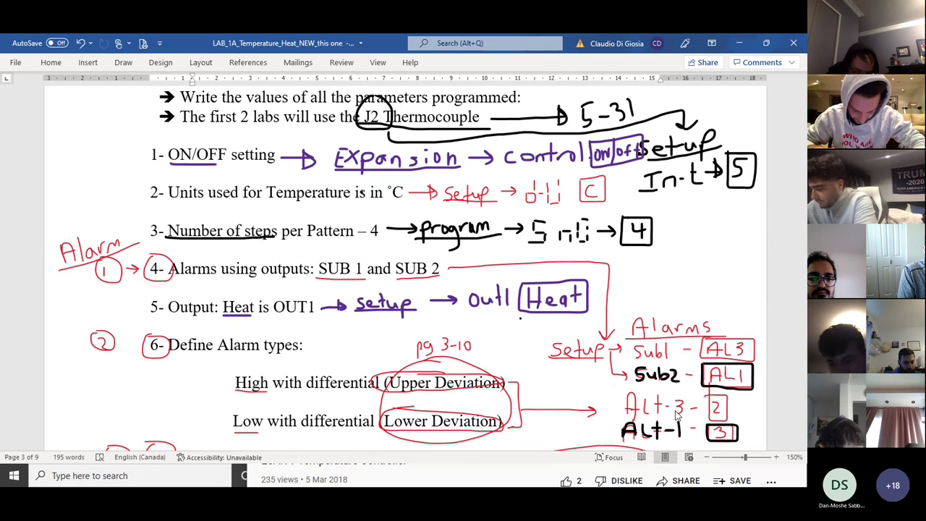
{"action": "scroll", "coordinate": [679, 417], "scroll_direction": "down", "scroll_amount": 1}
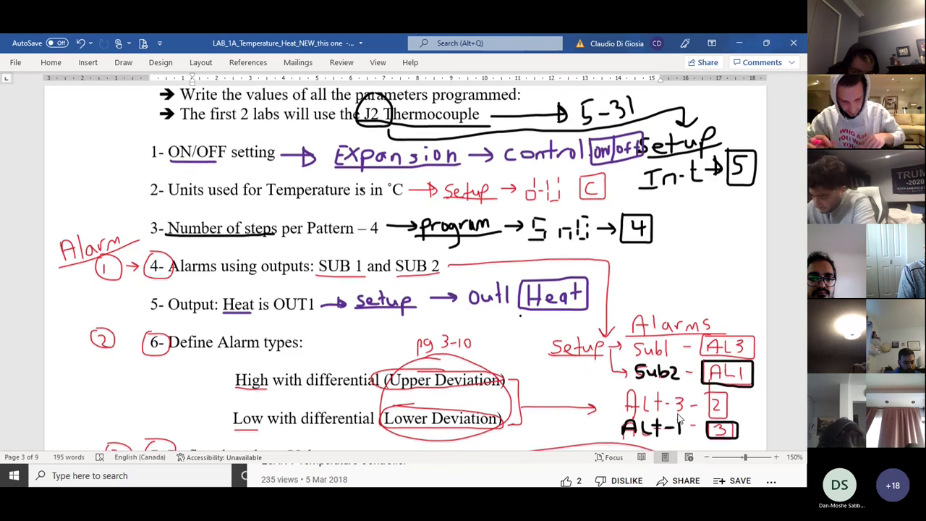
{"action": "scroll", "coordinate": [679, 416], "scroll_direction": "down", "scroll_amount": 20}
{"action": "scroll", "coordinate": [679, 416], "scroll_direction": "down", "scroll_amount": 20}
{"action": "scroll", "coordinate": [679, 416], "scroll_direction": "down", "scroll_amount": 20}
{"action": "scroll", "coordinate": [679, 416], "scroll_direction": "down", "scroll_amount": 3}
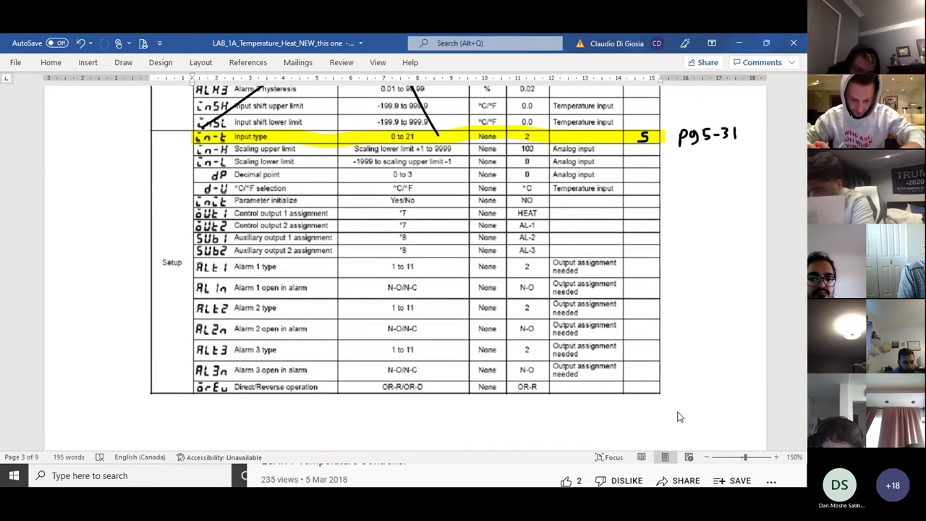
Step: Highlight the °C/°F selection, Control output 1, Auxiliary output 1 and 2, Alarm 1 type and Alarm 3 type rows in yellow
{"action": "left_click", "coordinate": [123, 63]}
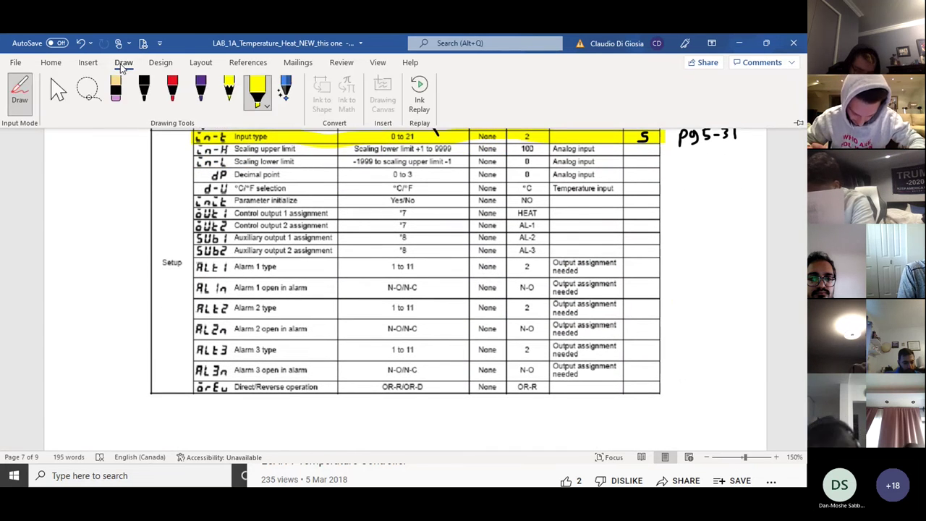
{"action": "left_click", "coordinate": [257, 91]}
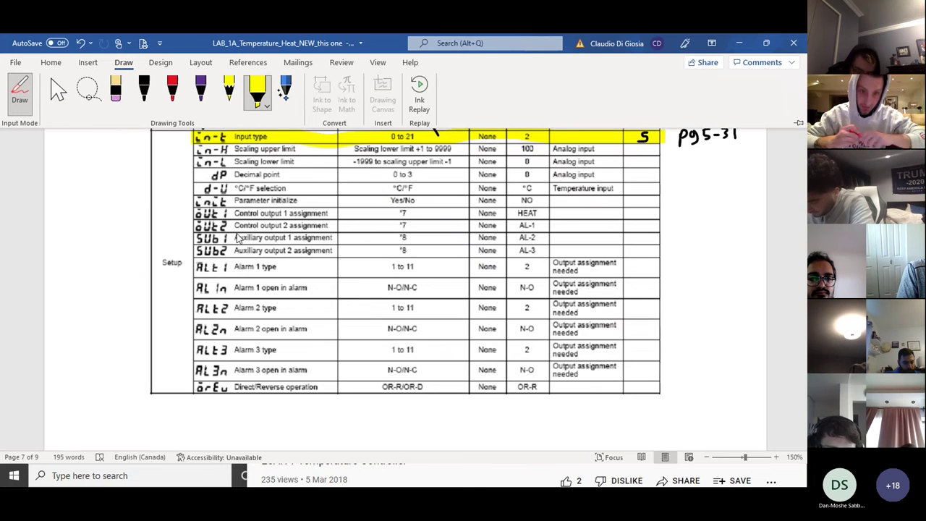
{"action": "left_click_drag", "start_coordinate": [195, 189], "coordinate": [681, 190]}
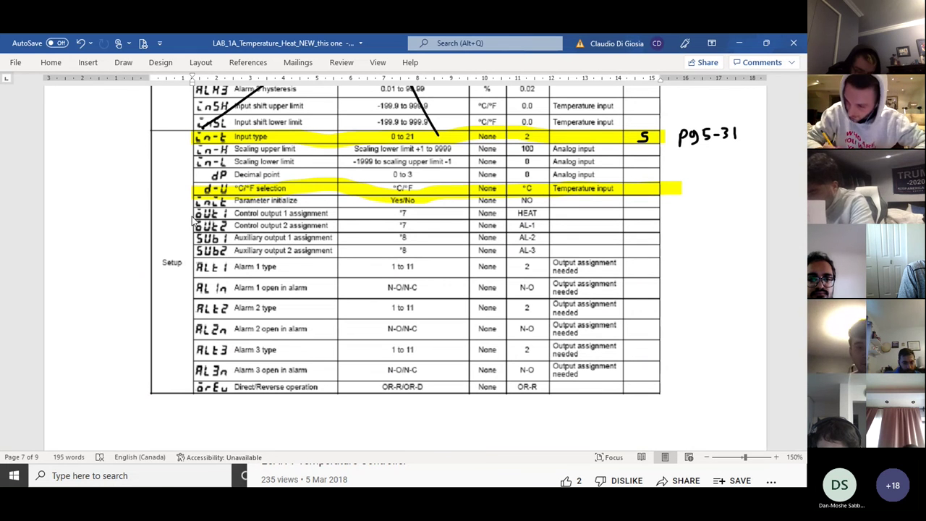
{"action": "left_click_drag", "start_coordinate": [192, 216], "coordinate": [670, 212]}
{"action": "left_click_drag", "start_coordinate": [206, 251], "coordinate": [671, 251]}
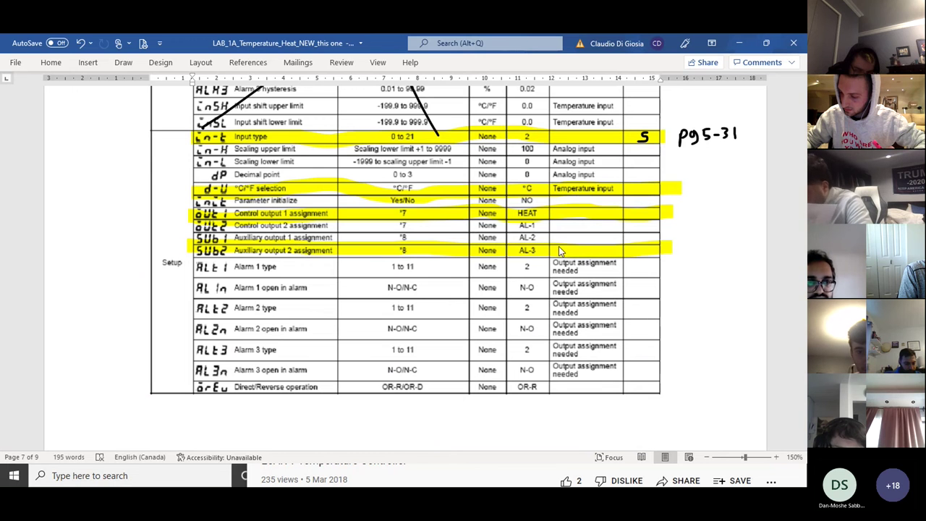
{"action": "left_click_drag", "start_coordinate": [265, 244], "coordinate": [640, 245]}
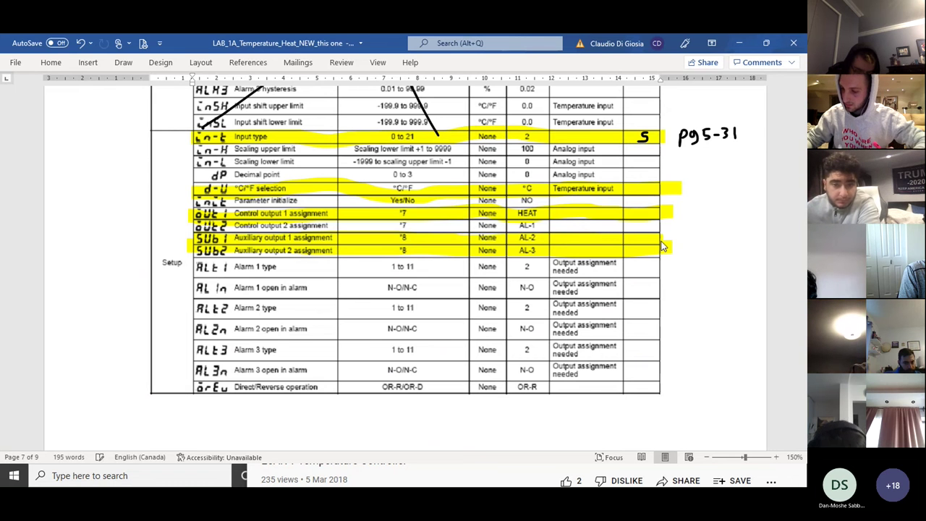
{"action": "left_click_drag", "start_coordinate": [196, 271], "coordinate": [680, 271]}
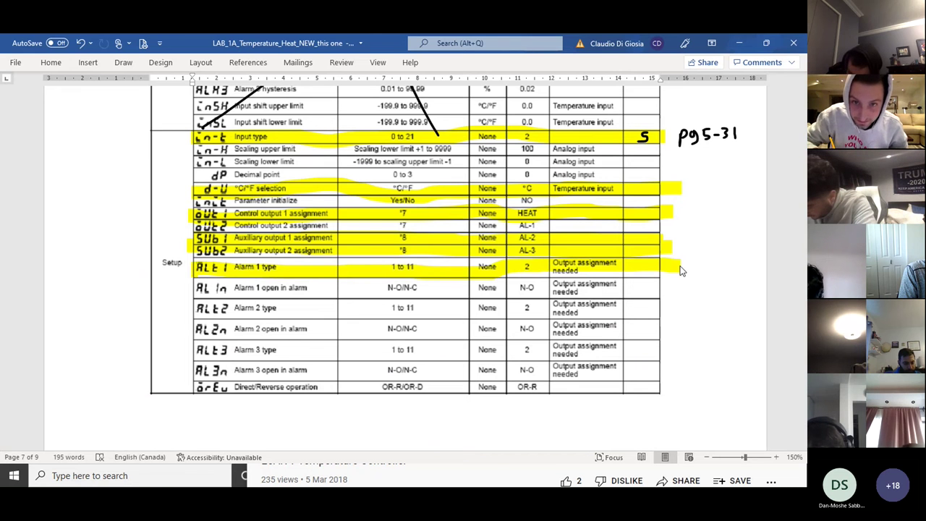
{"action": "left_click_drag", "start_coordinate": [192, 357], "coordinate": [699, 352]}
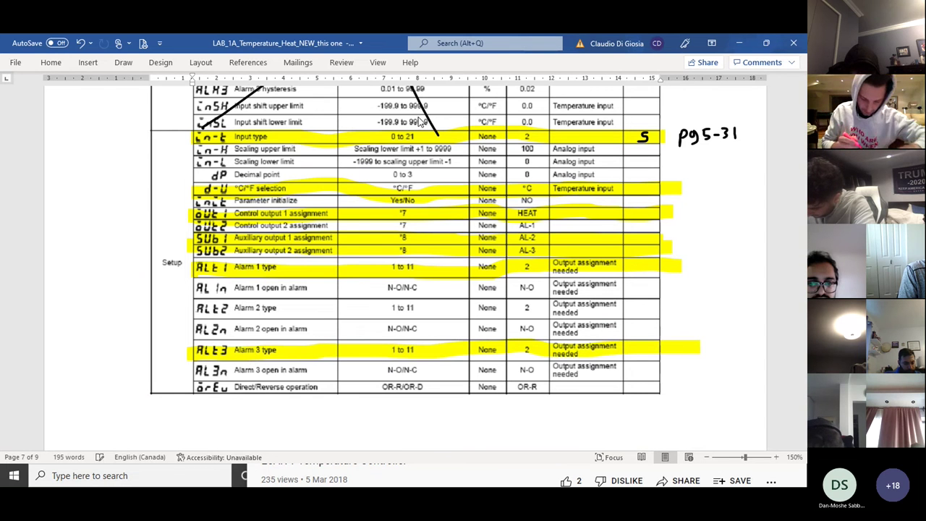
Step: Handwrite °C for the °C/°F selection and Heat for Control output 1 assignment in black in the Setting column
{"action": "left_click", "coordinate": [124, 63]}
{"action": "left_click", "coordinate": [144, 91]}
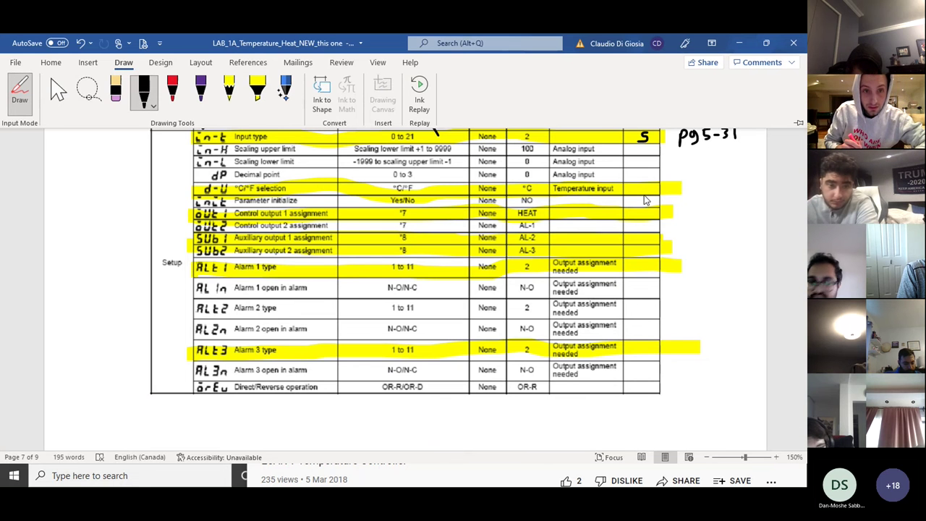
{"action": "mouse_move", "coordinate": [645, 184]}
{"action": "left_mouse_down"}
{"action": "mouse_move", "coordinate": [655, 194]}
{"action": "mouse_move", "coordinate": [638, 188]}
{"action": "left_mouse_up"}
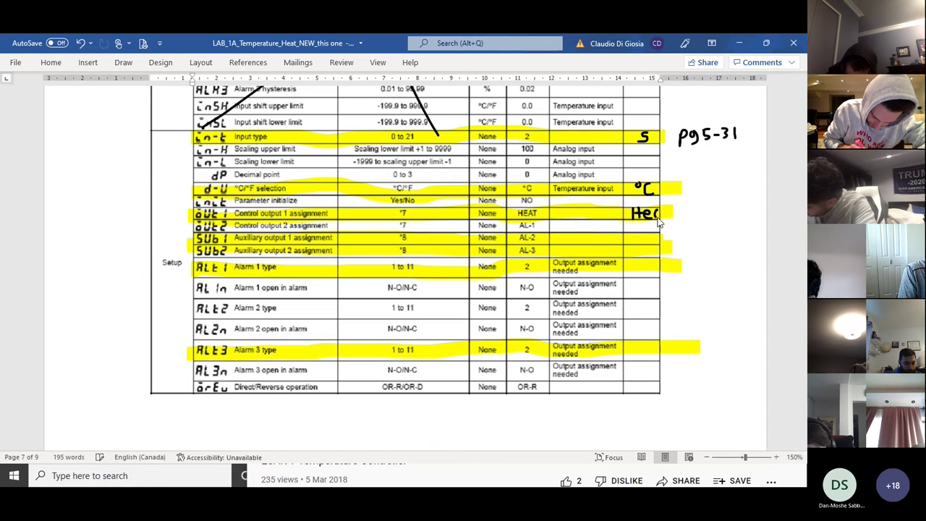
{"action": "left_click_drag", "start_coordinate": [661, 209], "coordinate": [673, 208]}
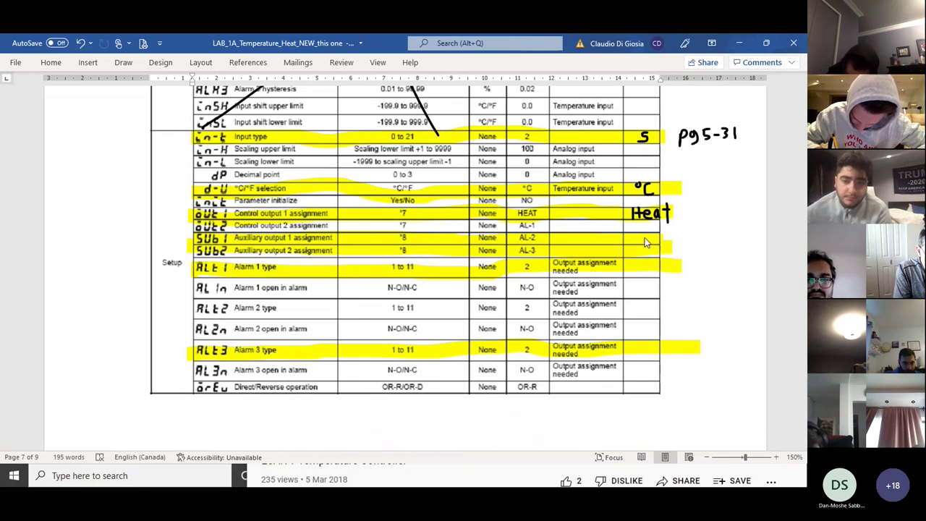
Step: Handwrite AL-3 and AL-1 for Auxiliary outputs 1 and 2, 3 for Alarm 1 type and 2 for Alarm 3 type in the Setting column
{"action": "mouse_move", "coordinate": [634, 243]}
{"action": "left_mouse_down"}
{"action": "mouse_move", "coordinate": [664, 237]}
{"action": "mouse_move", "coordinate": [641, 250]}
{"action": "left_mouse_up"}
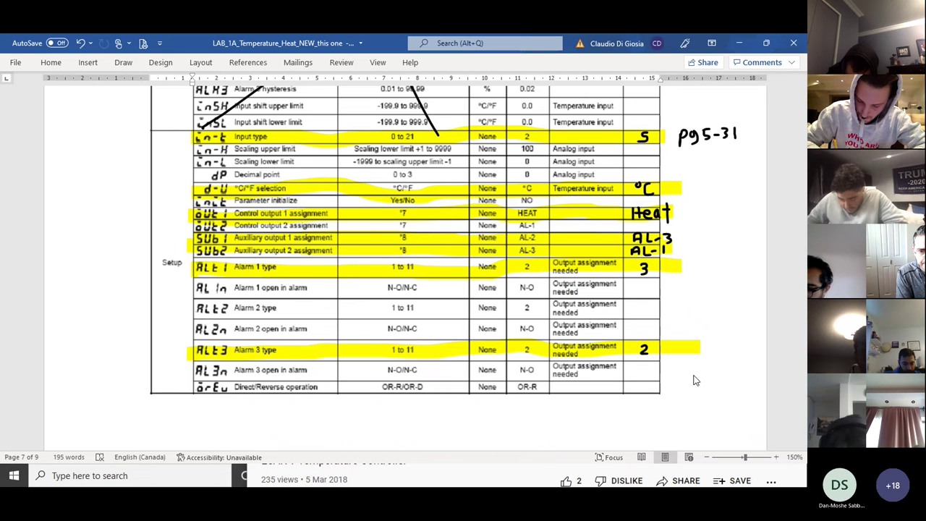
Step: Highlight the Expansion mode label and its PID / ON/OFF, Program time unit and Run all enable rows in yellow
{"action": "scroll", "coordinate": [695, 380], "scroll_direction": "down", "scroll_amount": 2}
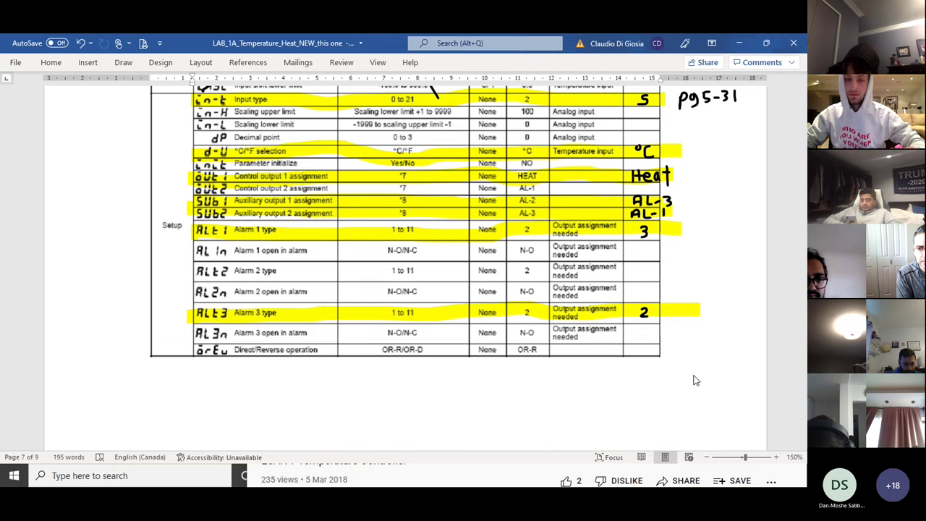
{"action": "scroll", "coordinate": [693, 380], "scroll_direction": "down", "scroll_amount": 3}
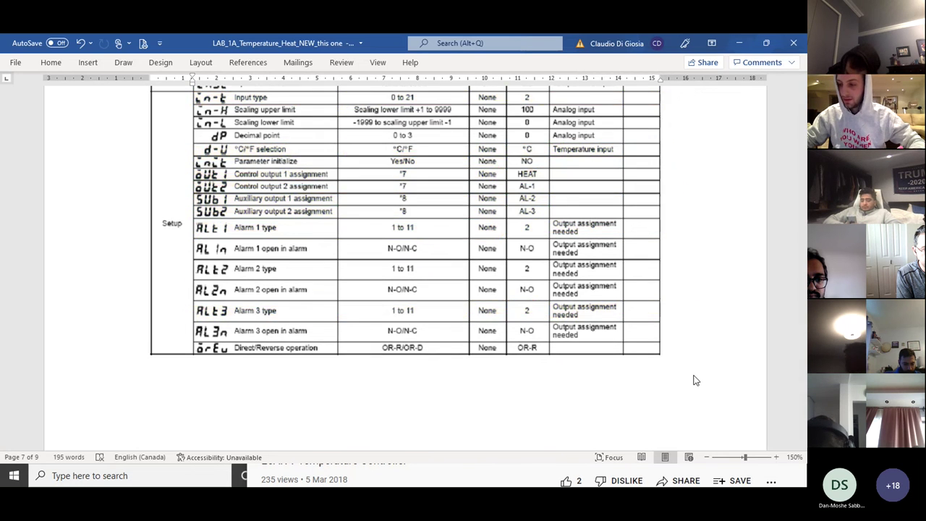
{"action": "scroll", "coordinate": [693, 380], "scroll_direction": "down", "scroll_amount": 10}
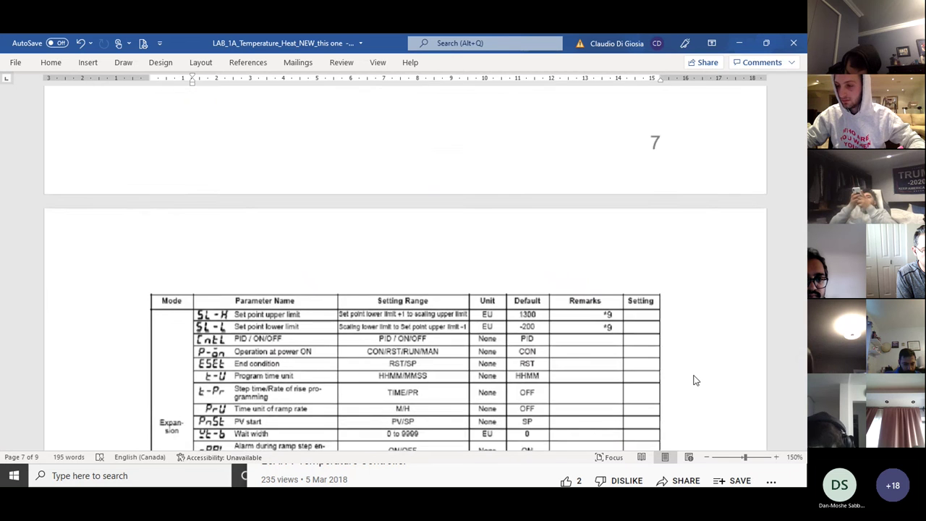
{"action": "scroll", "coordinate": [694, 380], "scroll_direction": "down", "scroll_amount": 3}
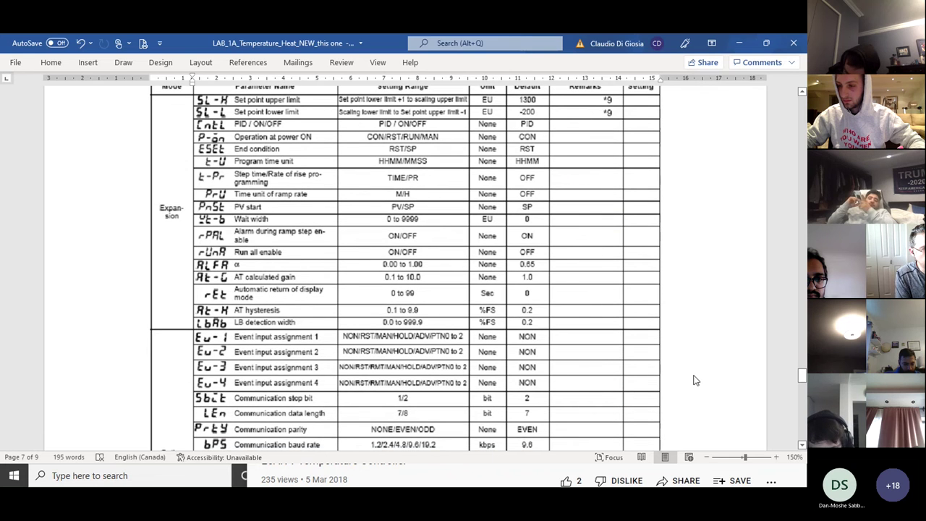
{"action": "left_click", "coordinate": [124, 64]}
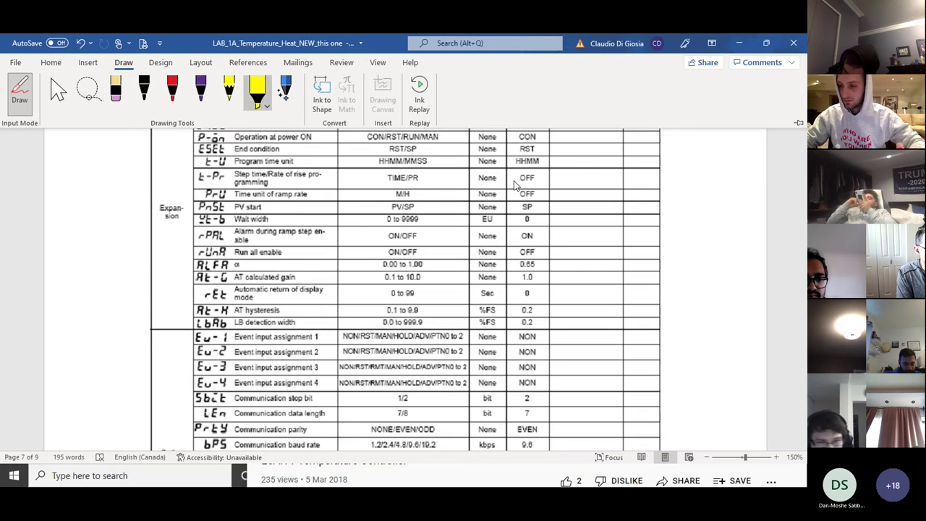
{"action": "left_click", "coordinate": [719, 245]}
{"action": "scroll", "coordinate": [719, 245], "scroll_direction": "down", "scroll_amount": 10}
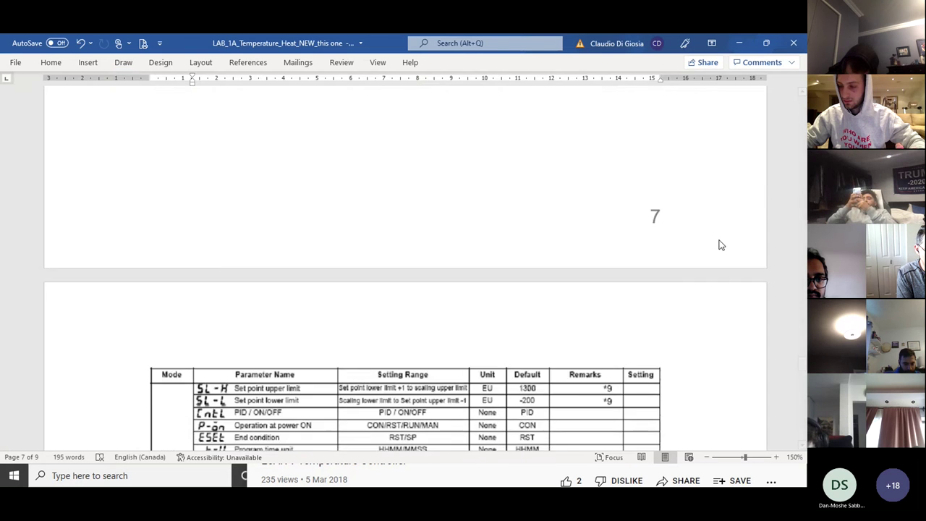
{"action": "scroll", "coordinate": [719, 245], "scroll_direction": "up", "scroll_amount": 2}
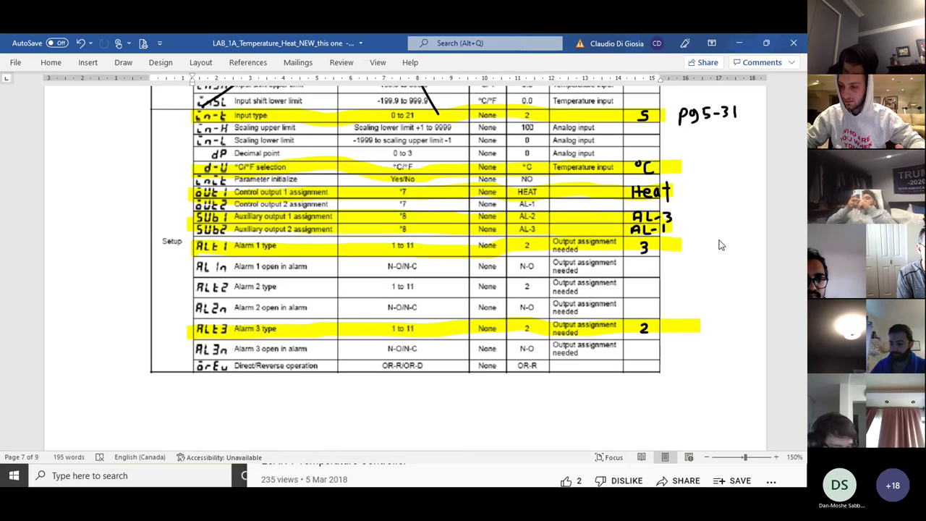
{"action": "scroll", "coordinate": [720, 245], "scroll_direction": "down", "scroll_amount": 6}
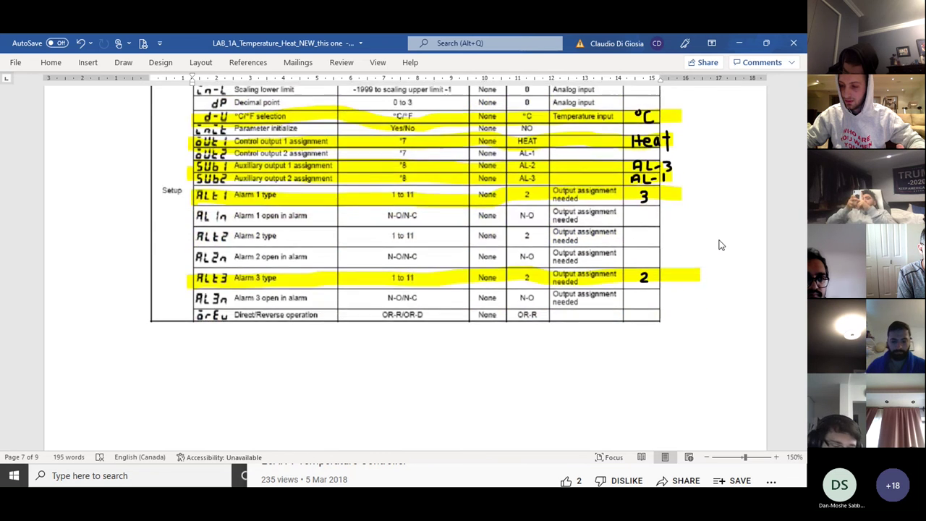
{"action": "scroll", "coordinate": [720, 246], "scroll_direction": "down", "scroll_amount": 6}
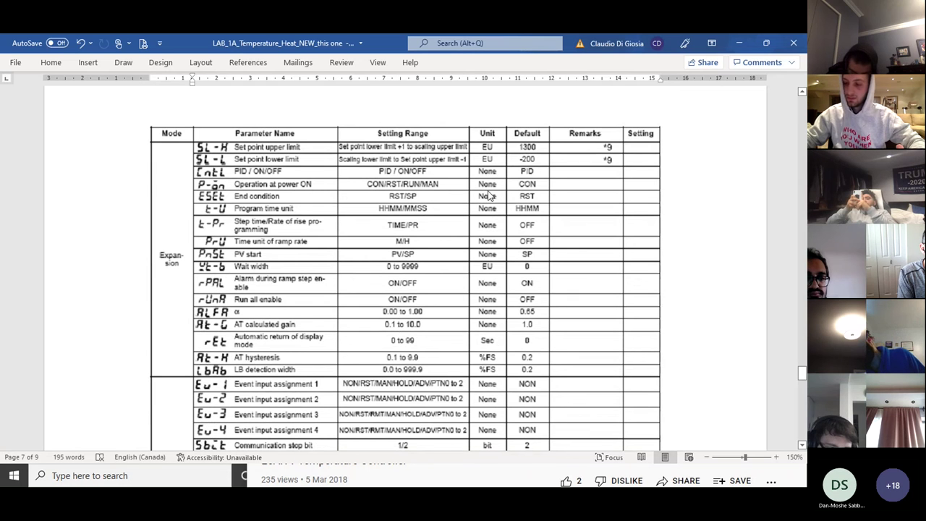
{"action": "left_click_drag", "start_coordinate": [157, 256], "coordinate": [183, 265]}
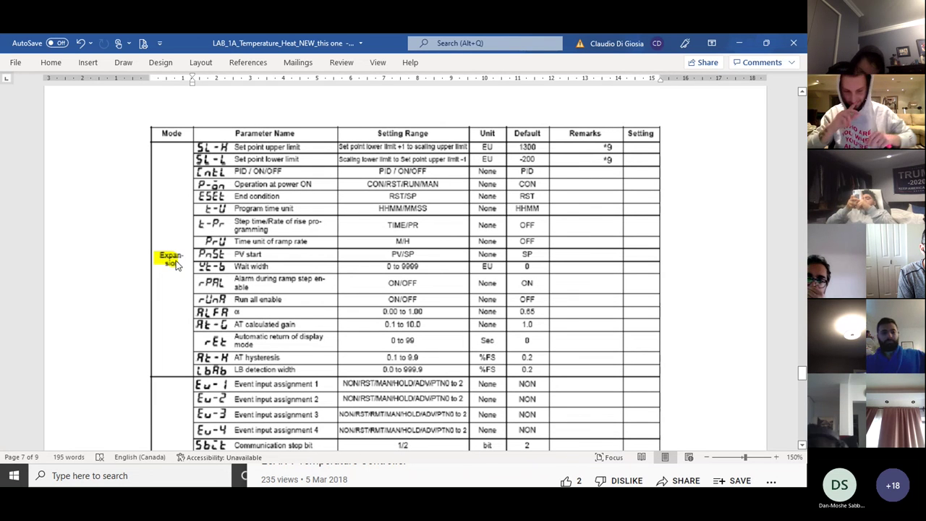
{"action": "left_click_drag", "start_coordinate": [189, 171], "coordinate": [673, 178]}
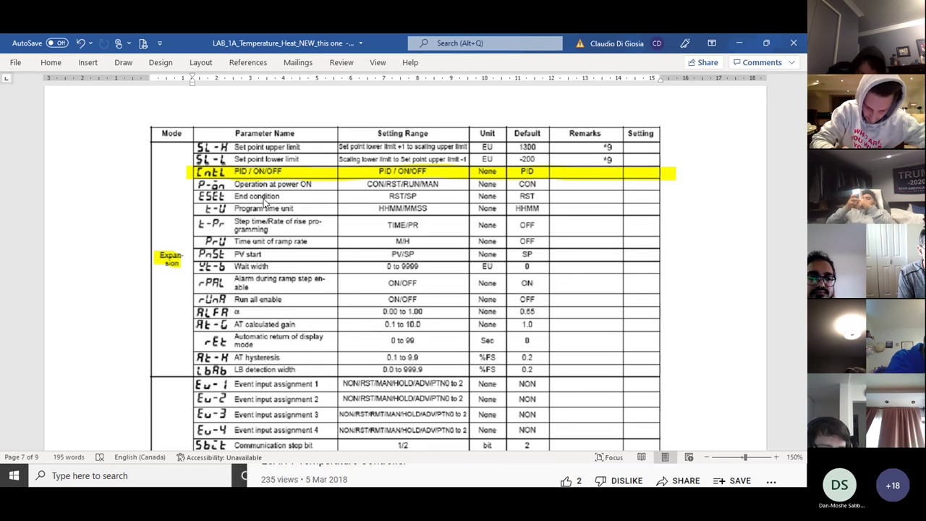
{"action": "mouse_move", "coordinate": [193, 214]}
{"action": "left_mouse_down"}
{"action": "mouse_move", "coordinate": [534, 217]}
{"action": "mouse_move", "coordinate": [683, 205]}
{"action": "left_mouse_up"}
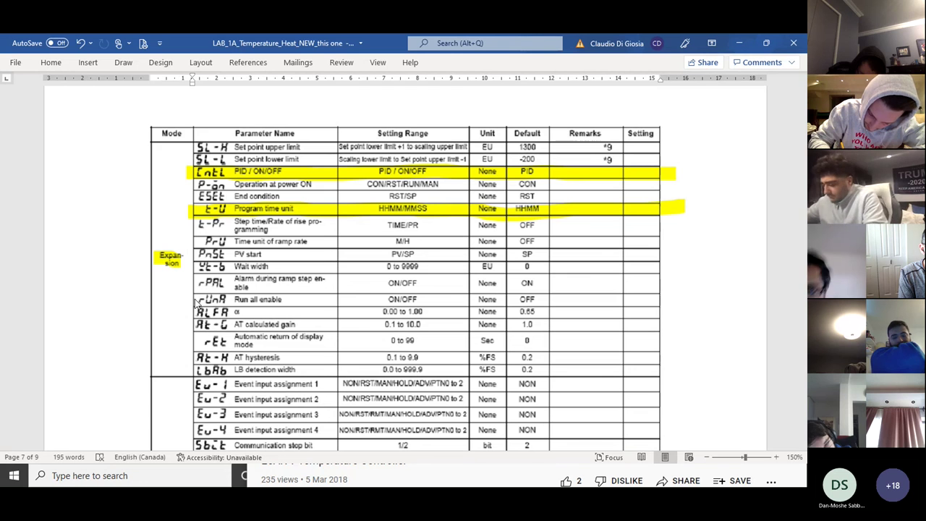
{"action": "left_click_drag", "start_coordinate": [194, 304], "coordinate": [673, 305]}
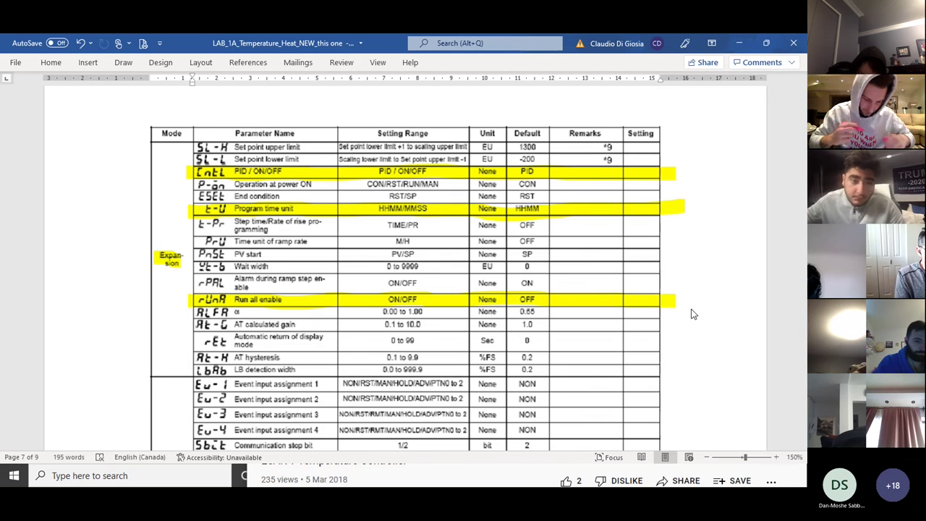
Step: Handwrite on/off for PID / ON/OFF, mm:ss for Program time unit and on for Run all enable in black in the Setting column
{"action": "scroll", "coordinate": [693, 314], "scroll_direction": "down", "scroll_amount": 2}
{"action": "scroll", "coordinate": [693, 314], "scroll_direction": "up", "scroll_amount": 2}
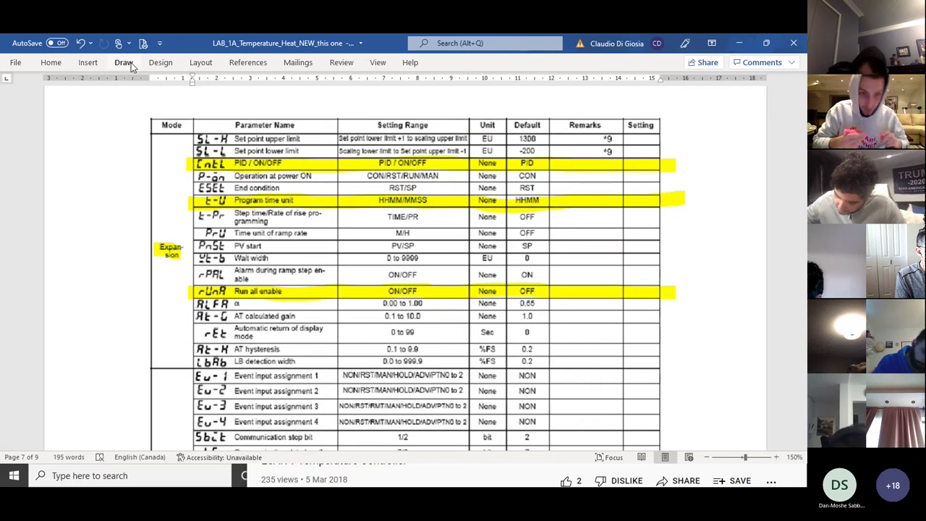
{"action": "left_click", "coordinate": [124, 62]}
{"action": "left_click", "coordinate": [144, 90]}
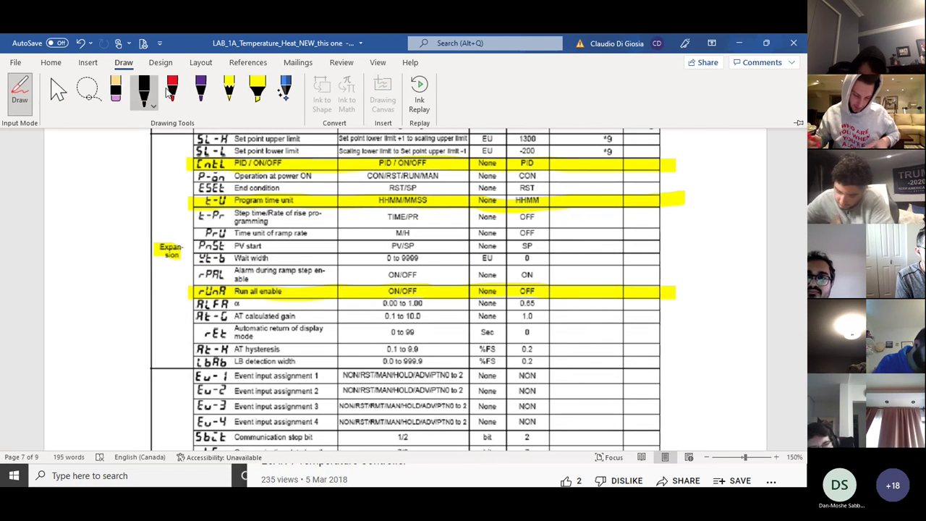
{"action": "left_click", "coordinate": [633, 164]}
{"action": "mouse_move", "coordinate": [641, 165]}
{"action": "left_mouse_down"}
{"action": "mouse_move", "coordinate": [654, 159]}
{"action": "mouse_move", "coordinate": [660, 171]}
{"action": "mouse_move", "coordinate": [685, 159]}
{"action": "left_mouse_up"}
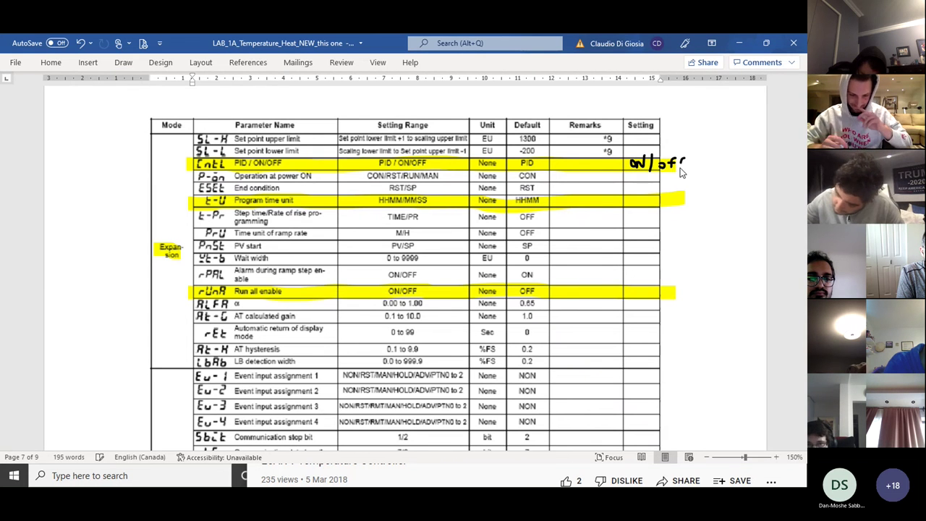
{"action": "mouse_move", "coordinate": [630, 210]}
{"action": "left_mouse_down"}
{"action": "mouse_move", "coordinate": [631, 198]}
{"action": "mouse_move", "coordinate": [634, 208]}
{"action": "mouse_move", "coordinate": [662, 207]}
{"action": "mouse_move", "coordinate": [667, 197]}
{"action": "mouse_move", "coordinate": [672, 209]}
{"action": "left_mouse_up"}
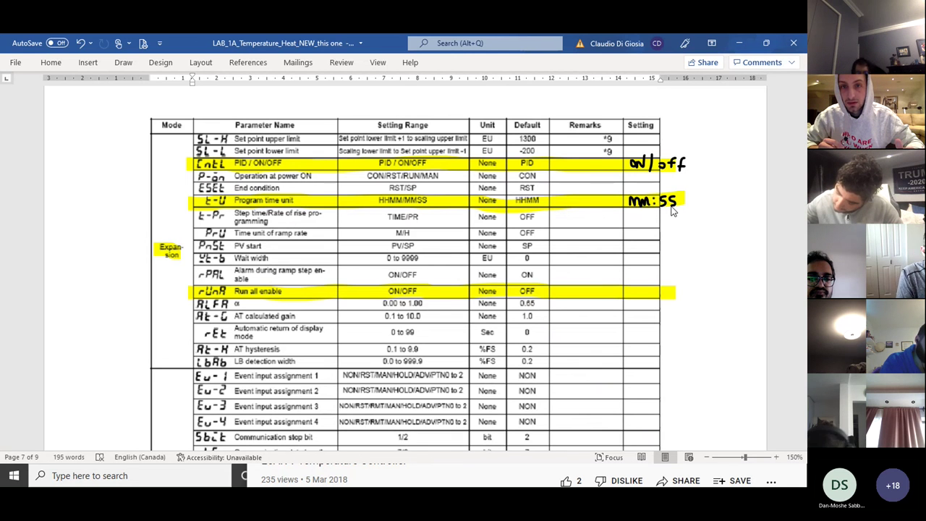
{"action": "left_click_drag", "start_coordinate": [640, 291], "coordinate": [640, 296]}
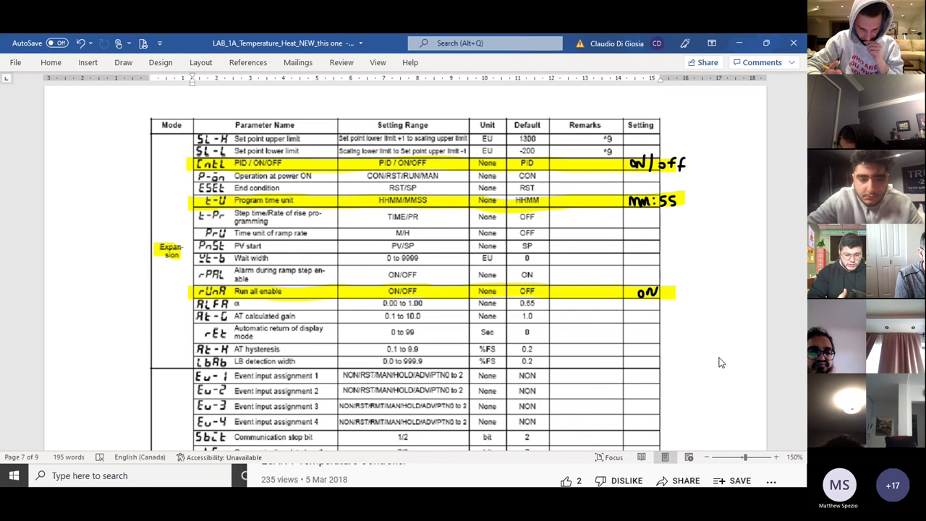
Step: Examine the E5AK-T laboratory board's terminal block wiring diagram, from the terminal strip to the controller's outputs and sensor input
{"action": "scroll", "coordinate": [720, 362], "scroll_direction": "down", "scroll_amount": 3}
{"action": "scroll", "coordinate": [720, 362], "scroll_direction": "down", "scroll_amount": 15}
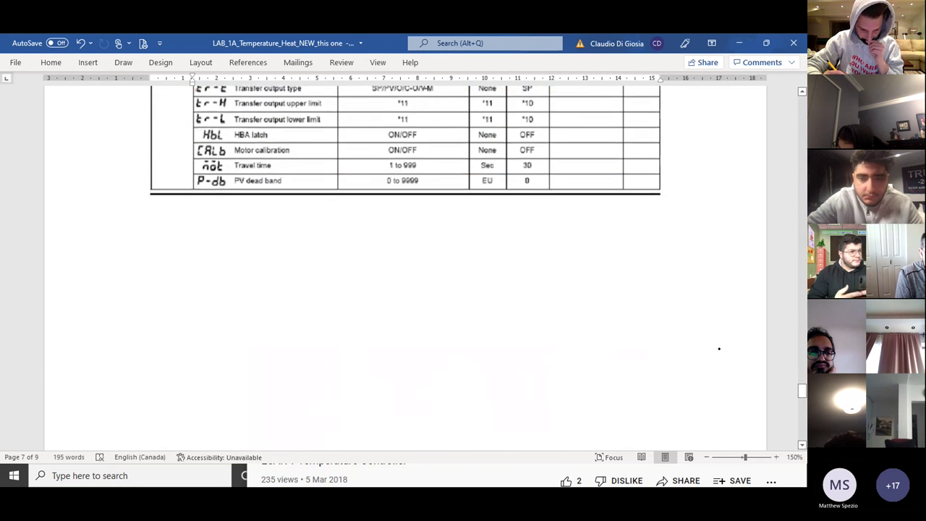
{"action": "scroll", "coordinate": [719, 348], "scroll_direction": "down", "scroll_amount": 8}
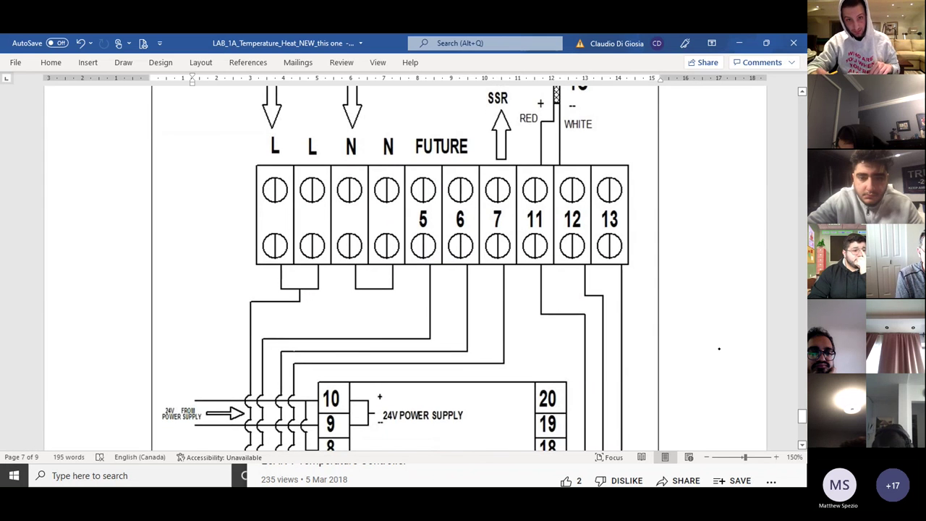
{"action": "scroll", "coordinate": [719, 349], "scroll_direction": "down", "scroll_amount": 1}
{"action": "scroll", "coordinate": [720, 349], "scroll_direction": "down", "scroll_amount": 3, "text": "ctrl"}
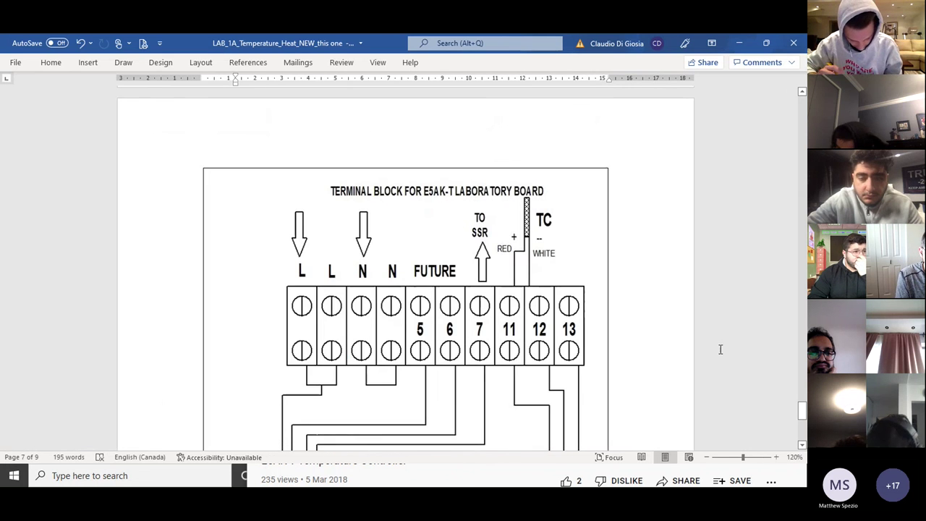
{"action": "scroll", "coordinate": [653, 364], "scroll_direction": "down", "scroll_amount": 2}
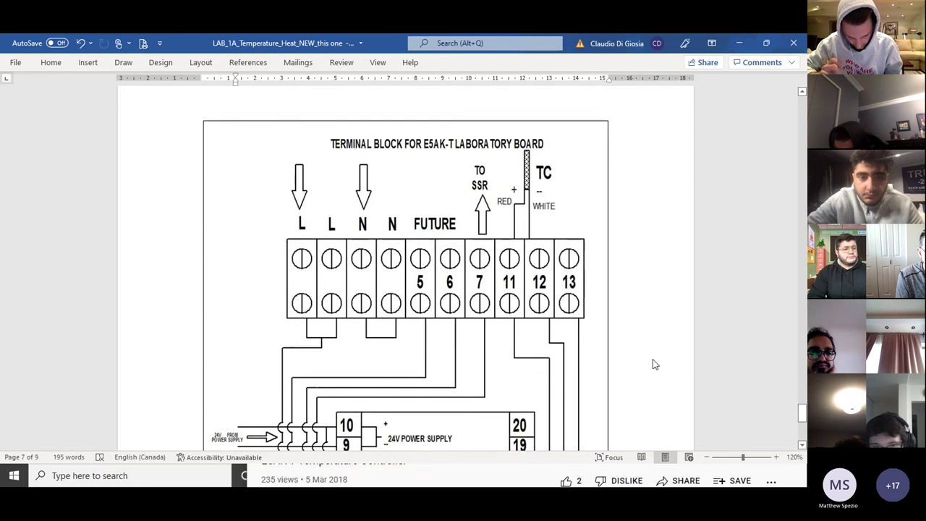
{"action": "scroll", "coordinate": [653, 363], "scroll_direction": "down", "scroll_amount": 2, "text": "ctrl"}
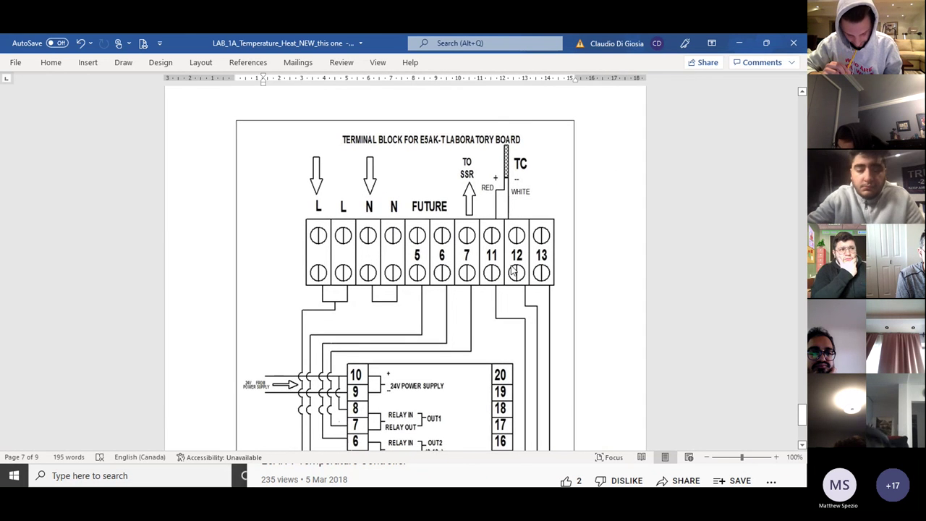
{"action": "scroll", "coordinate": [587, 288], "scroll_direction": "down", "scroll_amount": 2}
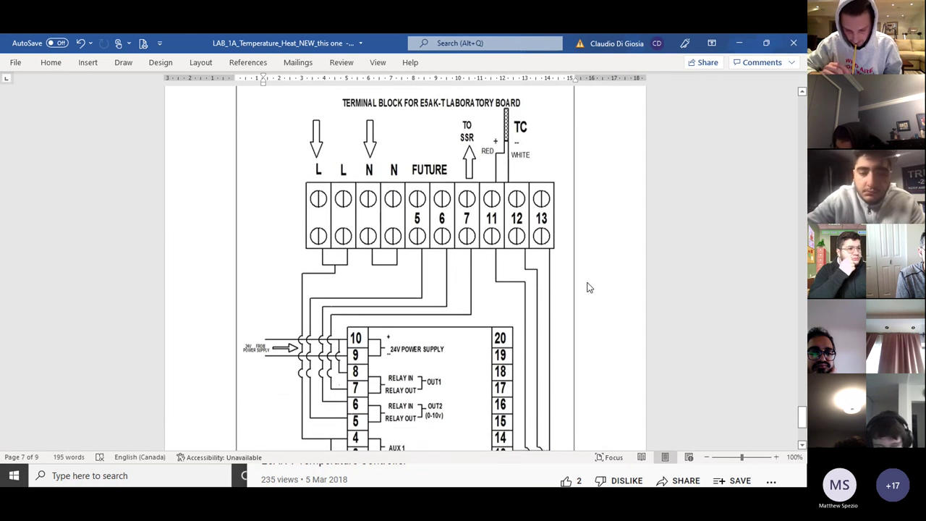
{"action": "scroll", "coordinate": [588, 287], "scroll_direction": "down", "scroll_amount": 1}
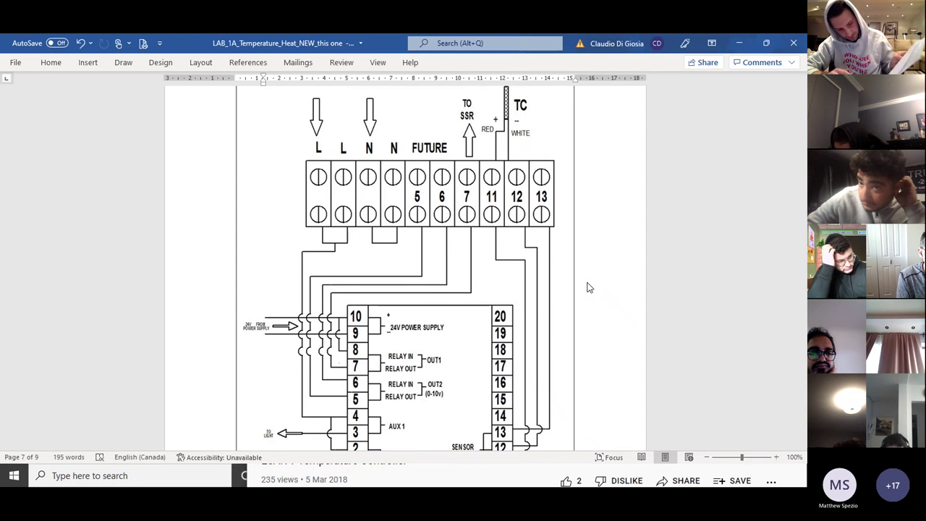
{"action": "scroll", "coordinate": [587, 287], "scroll_direction": "down", "scroll_amount": 2}
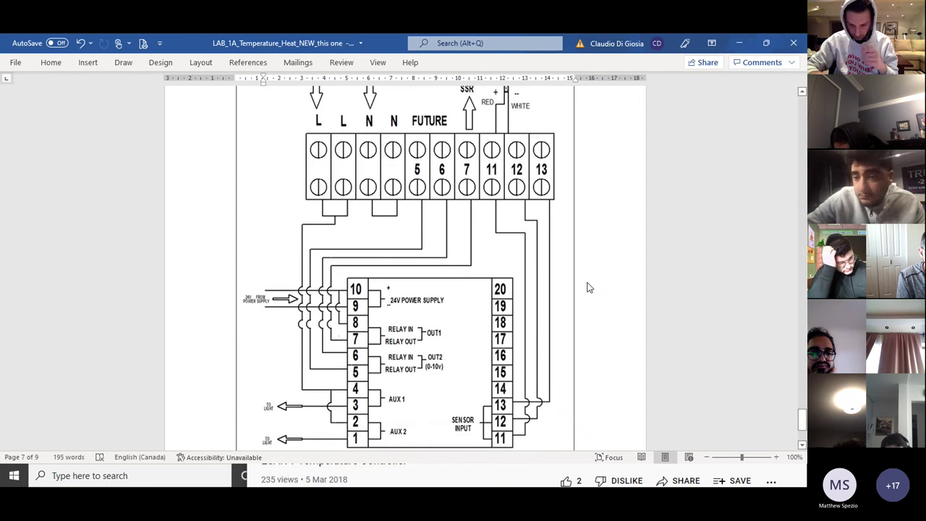
{"action": "scroll", "coordinate": [588, 287], "scroll_direction": "up", "scroll_amount": 2}
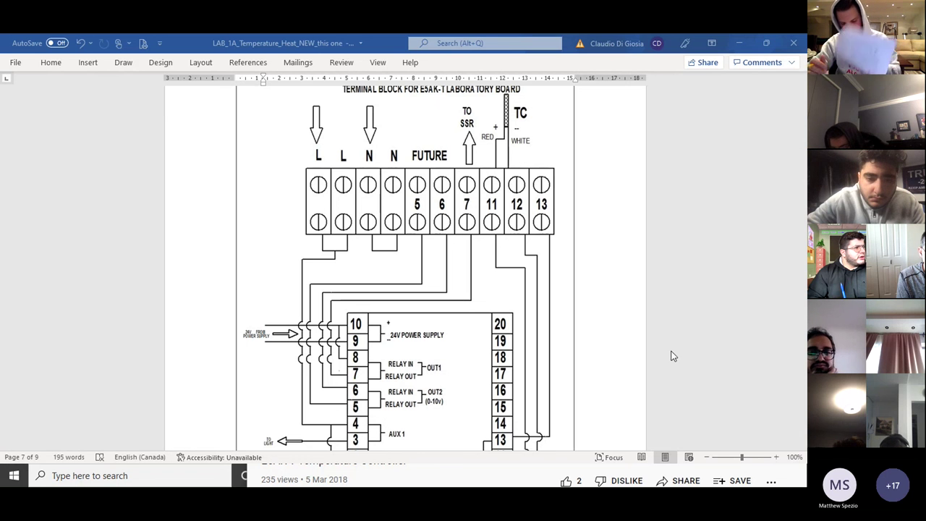
Step: Handwrite 4 in black at Alarm value 1 on the Time Setup Program List for pattern 0
{"action": "scroll", "coordinate": [602, 301], "scroll_direction": "up", "scroll_amount": 5}
{"action": "scroll", "coordinate": [602, 301], "scroll_direction": "up", "scroll_amount": 15}
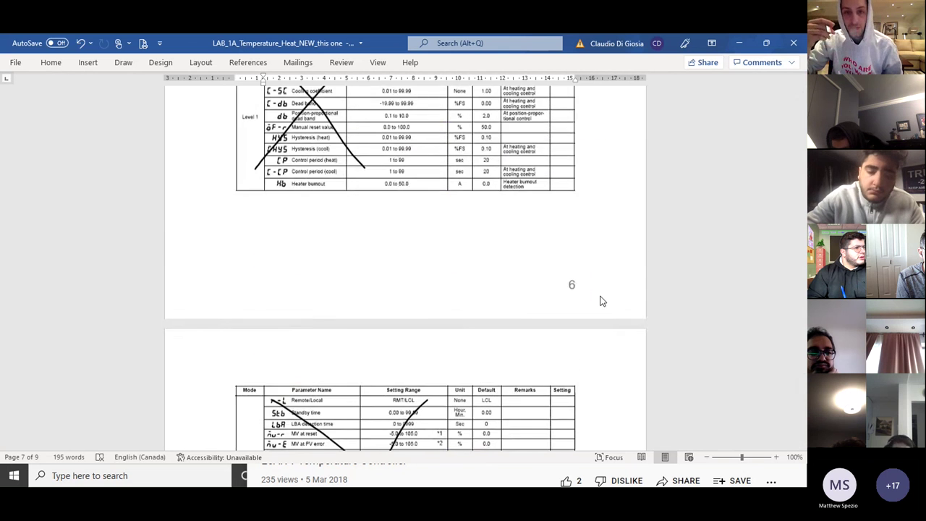
{"action": "scroll", "coordinate": [603, 301], "scroll_direction": "up", "scroll_amount": 20}
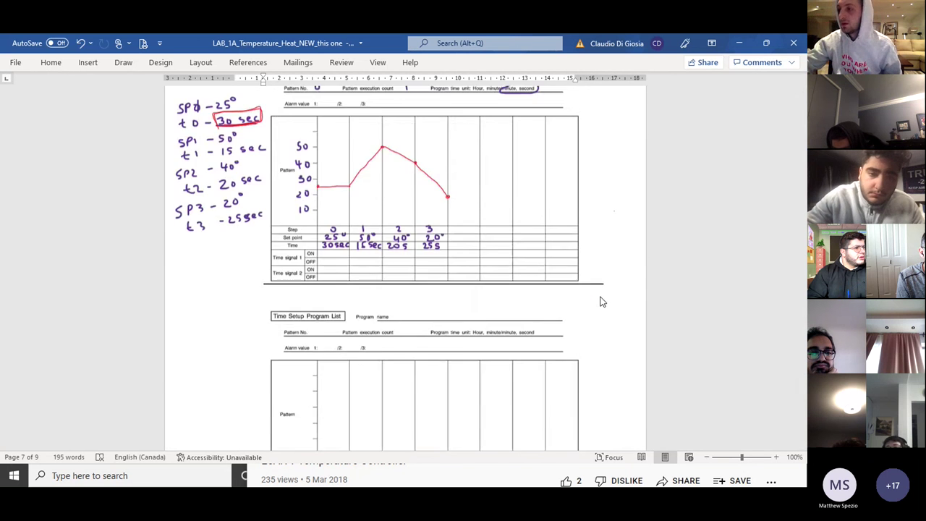
{"action": "scroll", "coordinate": [602, 301], "scroll_direction": "up", "scroll_amount": 3}
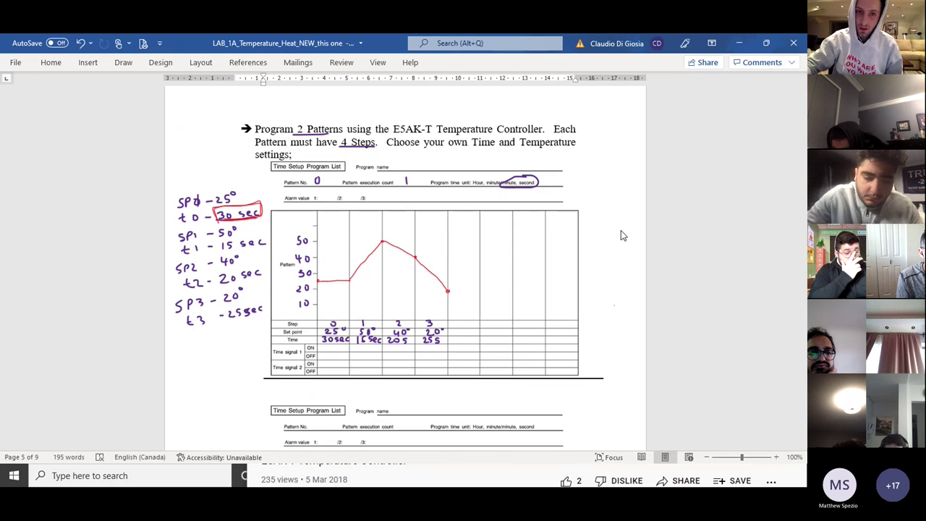
{"action": "scroll", "coordinate": [621, 233], "scroll_direction": "down", "scroll_amount": 1}
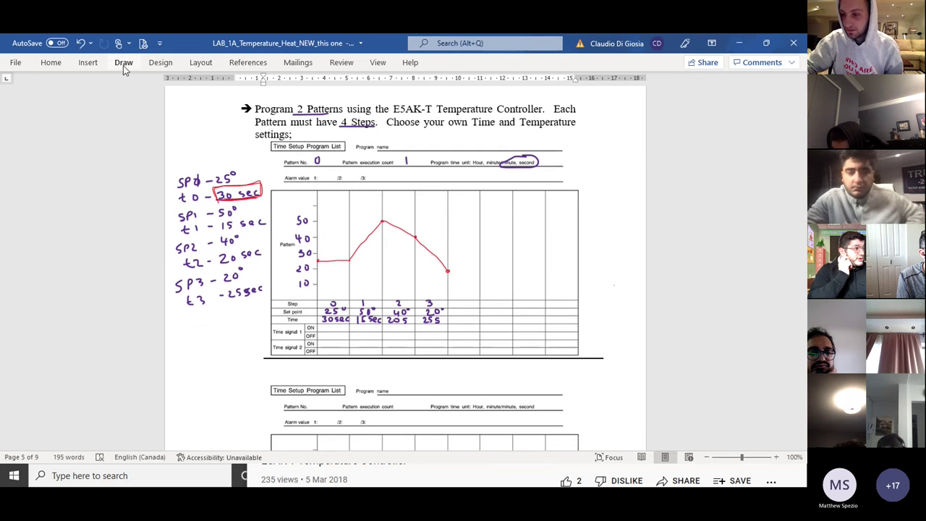
{"action": "left_click", "coordinate": [123, 63]}
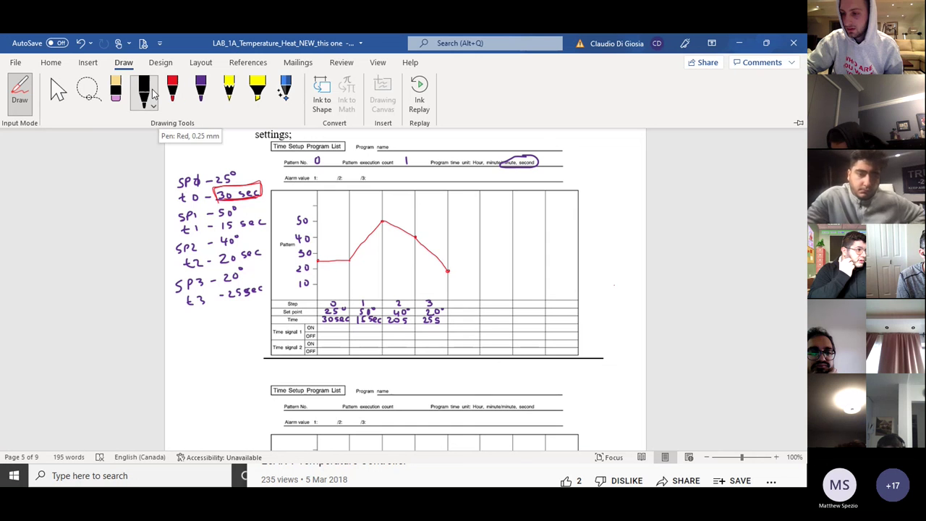
{"action": "left_click", "coordinate": [144, 91]}
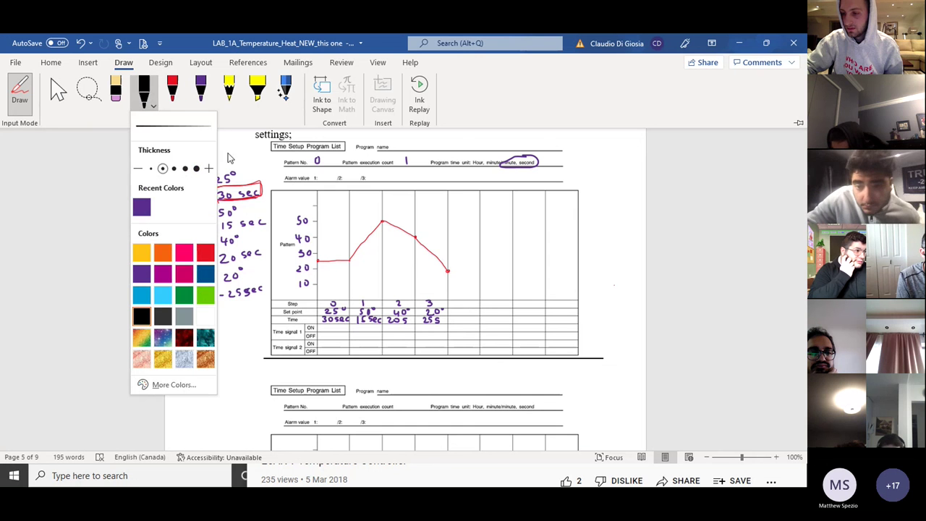
{"action": "left_click", "coordinate": [324, 177]}
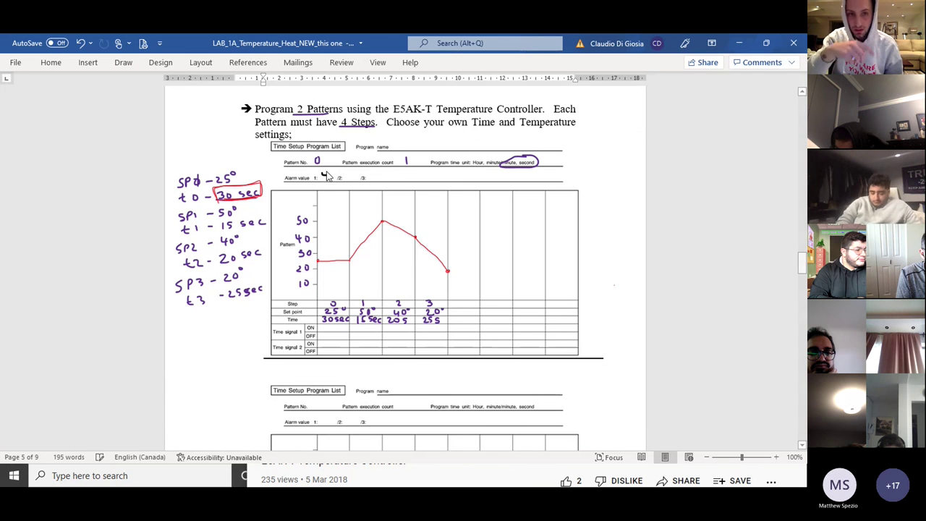